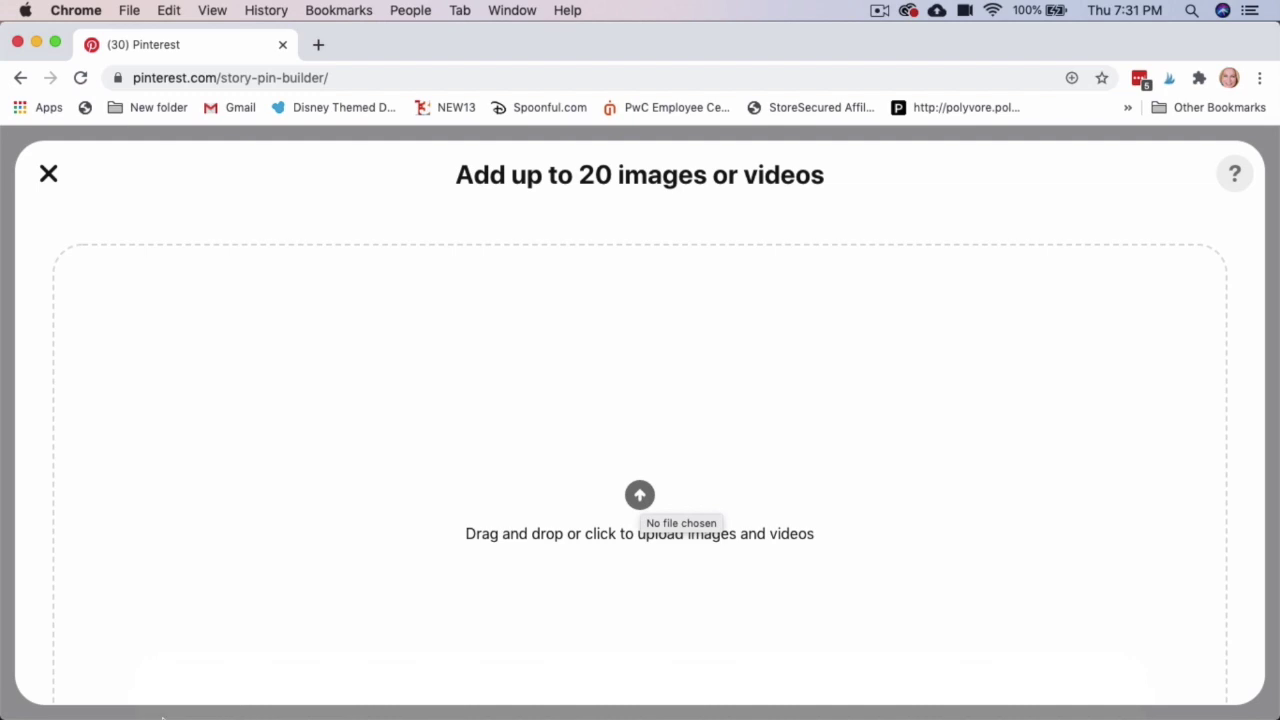
Upload the six files from boots to universal, including coaster.MOV, from the iCloud Desktop folder in Finder to the story pin builder.
click(195, 706)
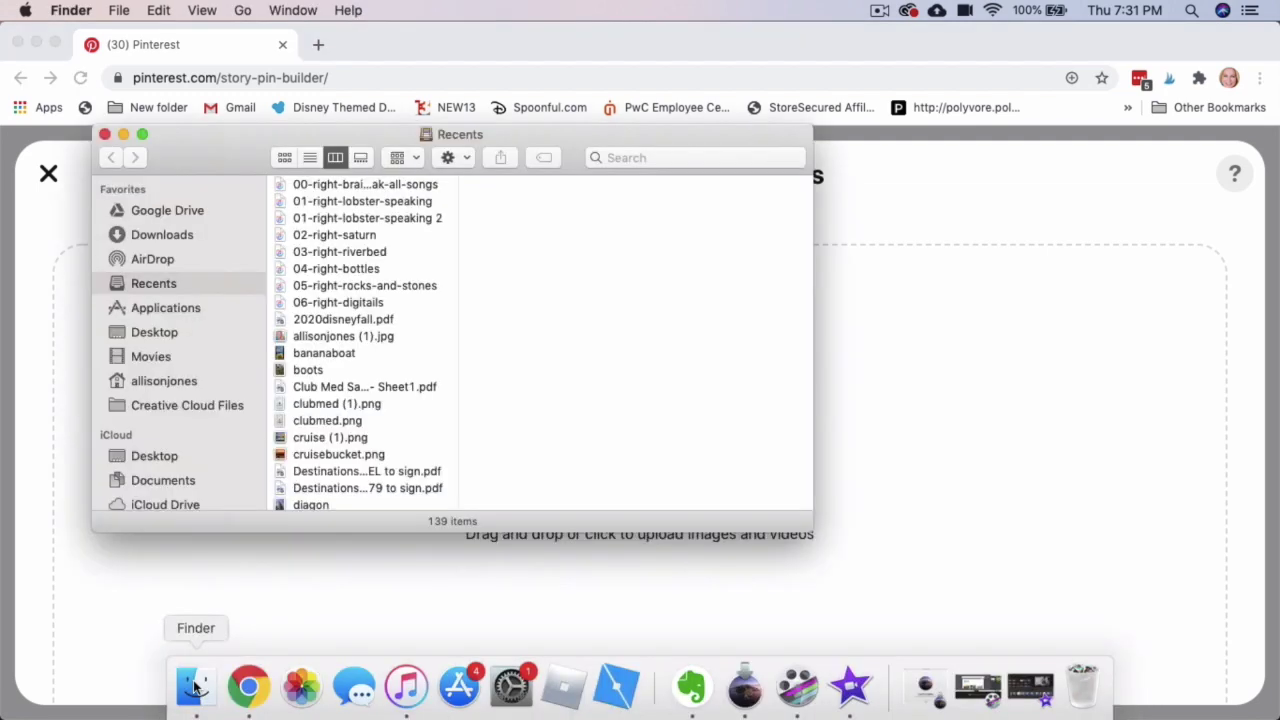
click(161, 456)
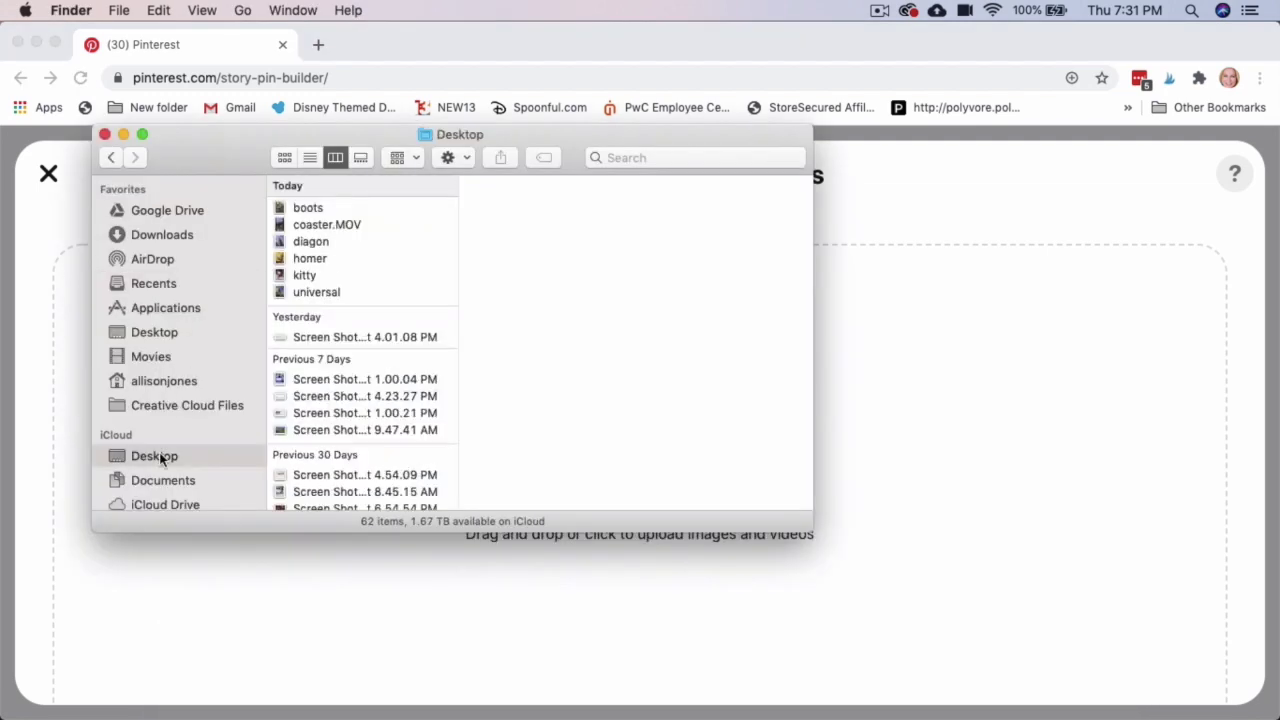
click(312, 206)
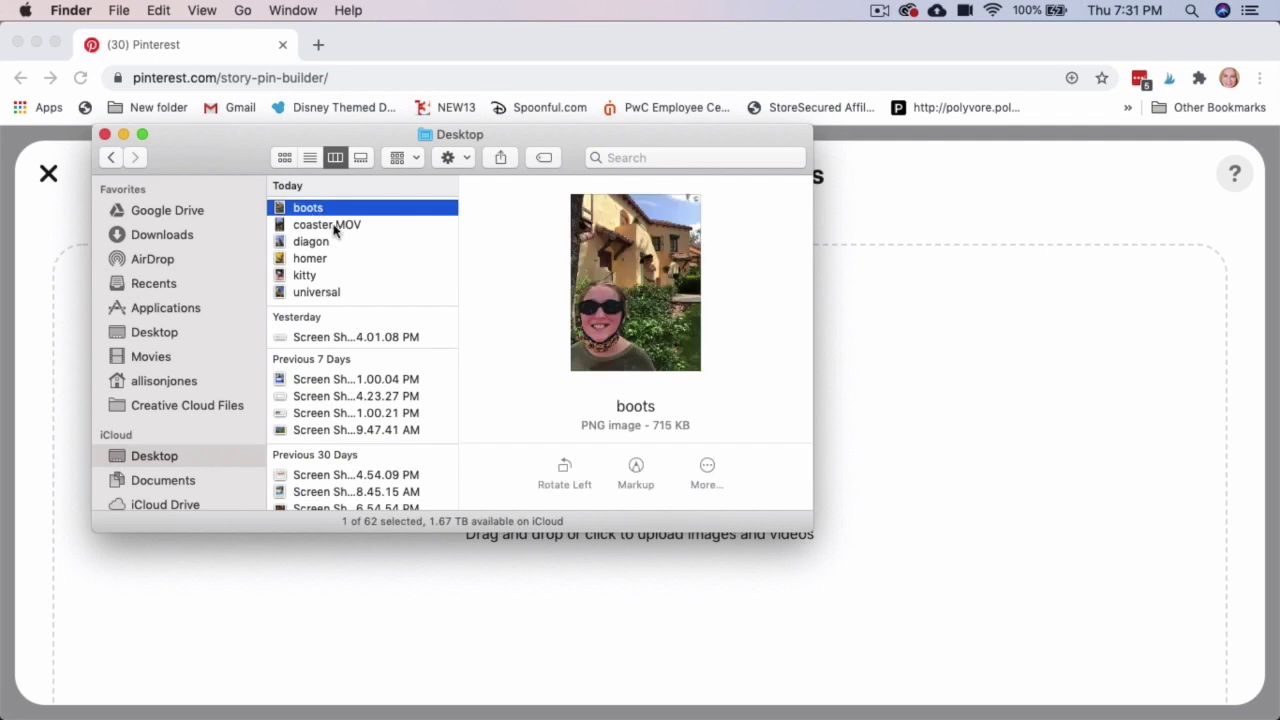
click(320, 226)
click(314, 241)
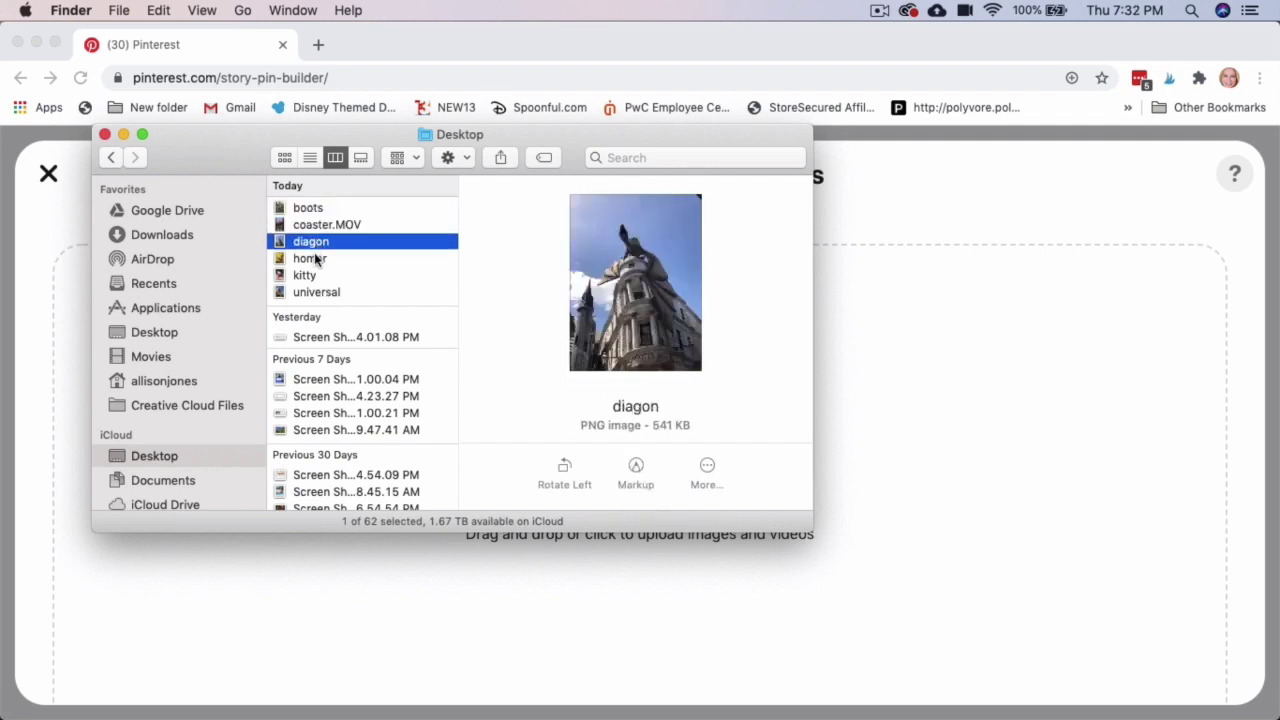
click(309, 259)
click(307, 276)
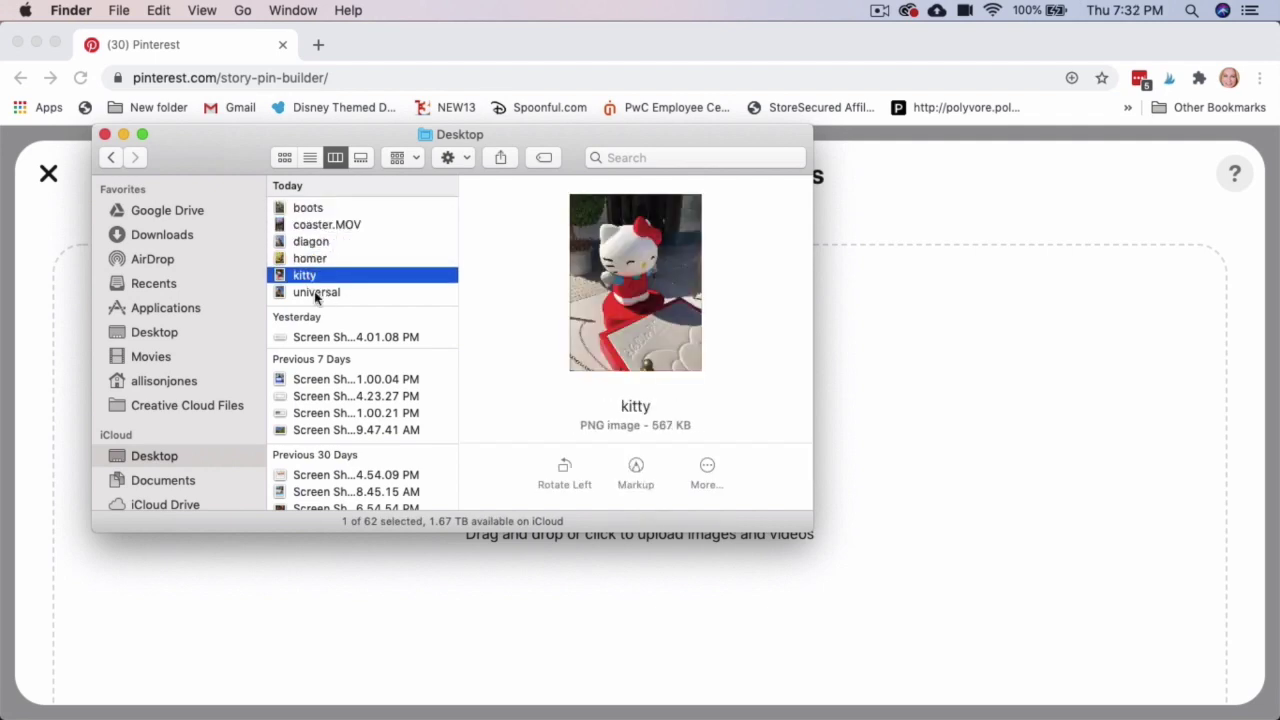
click(314, 291)
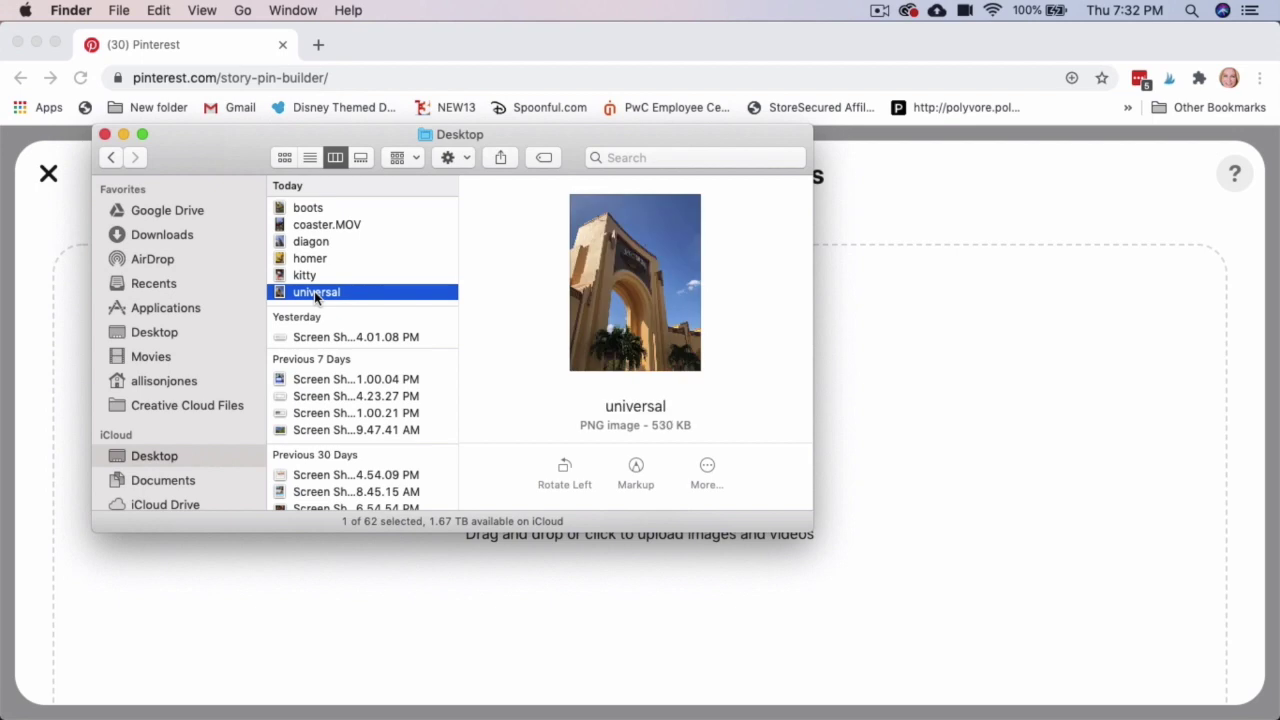
shift+click(297, 207)
drag(323, 208, 899, 410)
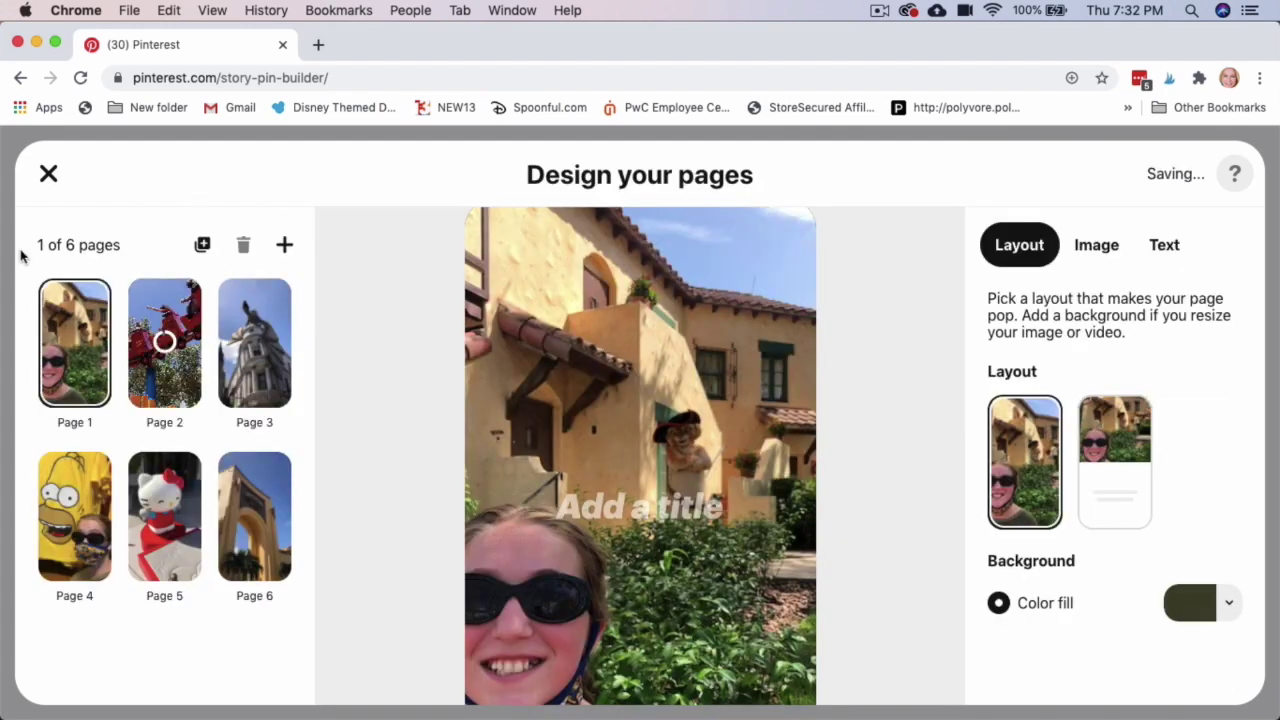
Reorder the six pages as Universal arch, Homer, roller coaster video, Puss in Boots selfie, Hello Kitty, and dragon building.
click(160, 345)
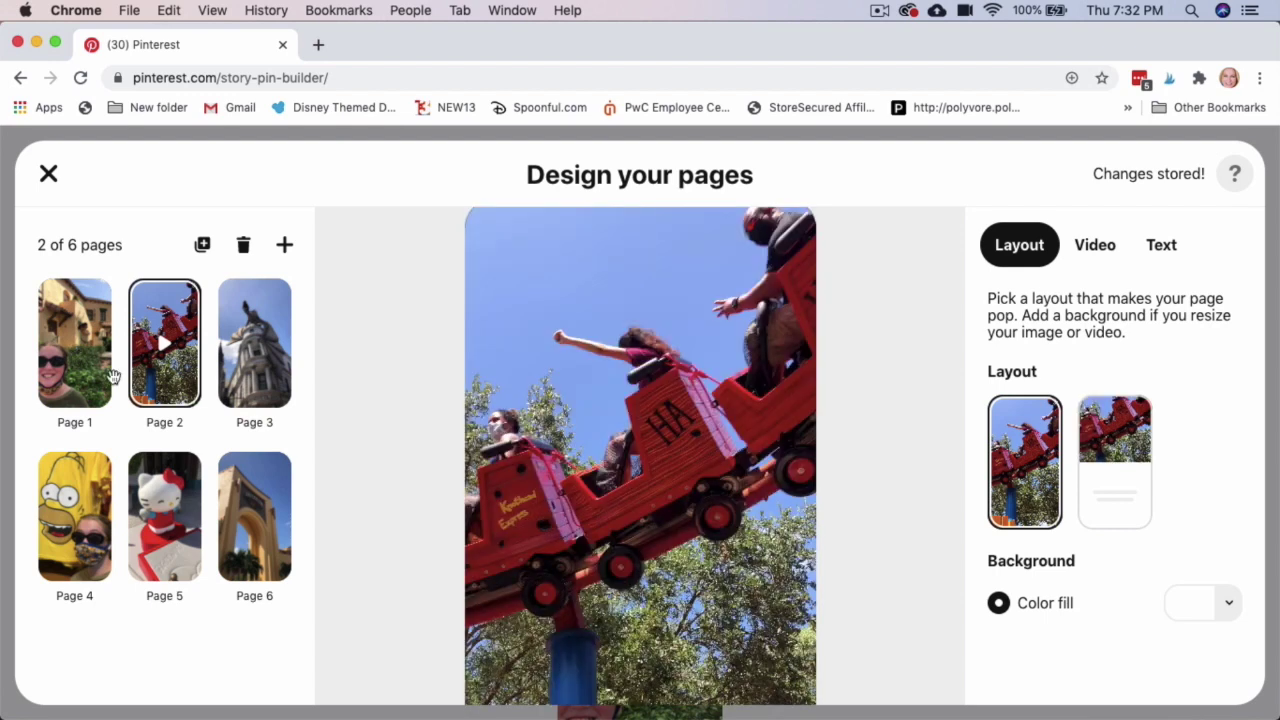
click(85, 360)
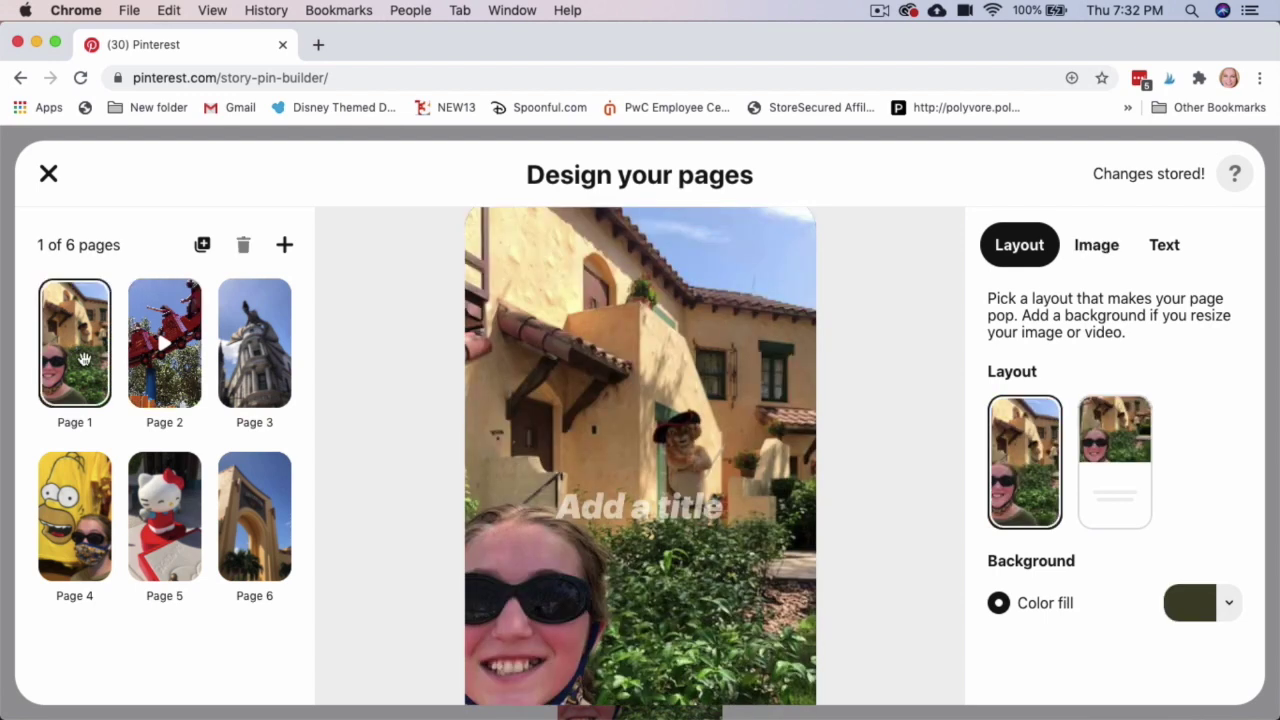
click(254, 334)
click(259, 501)
click(162, 497)
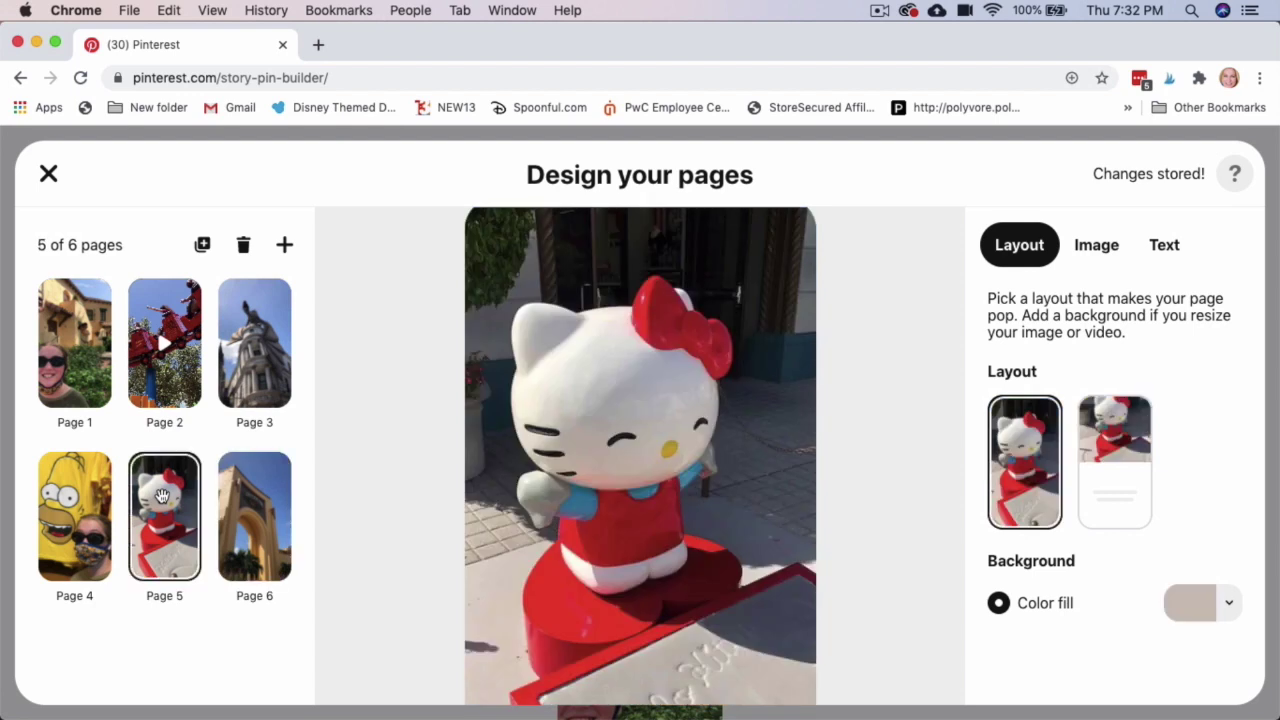
click(60, 507)
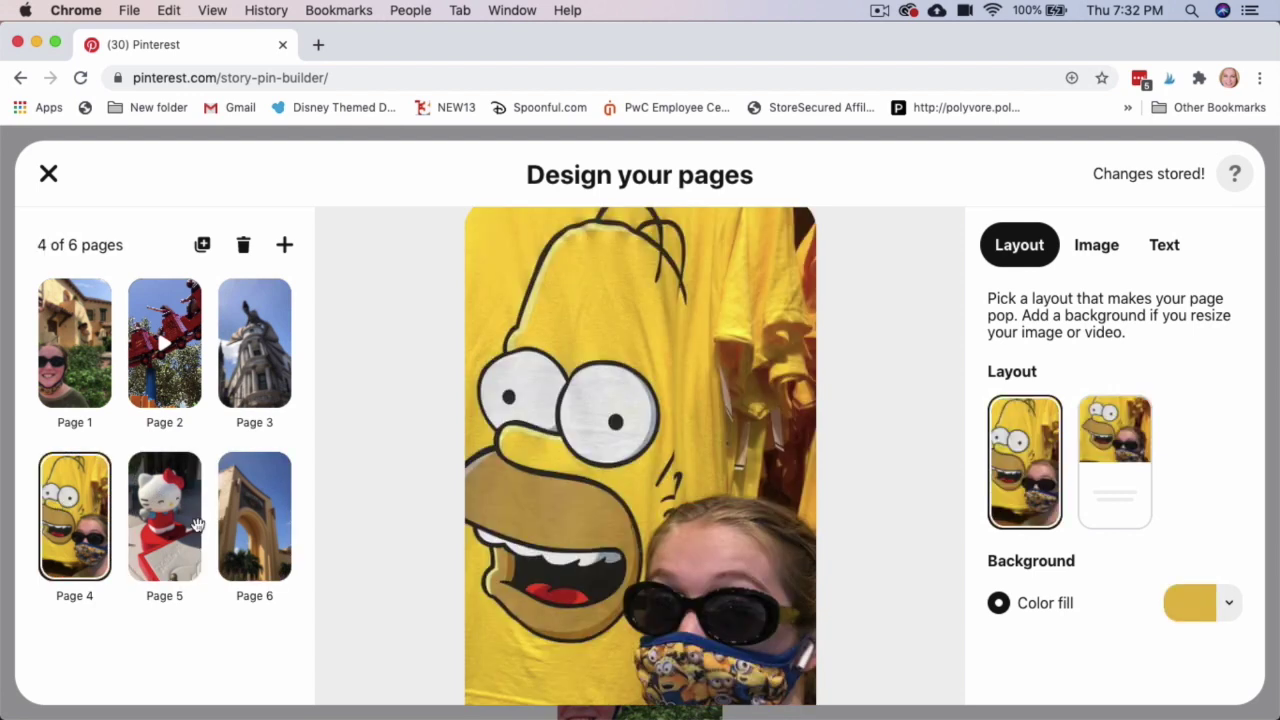
click(258, 494)
drag(258, 494, 43, 342)
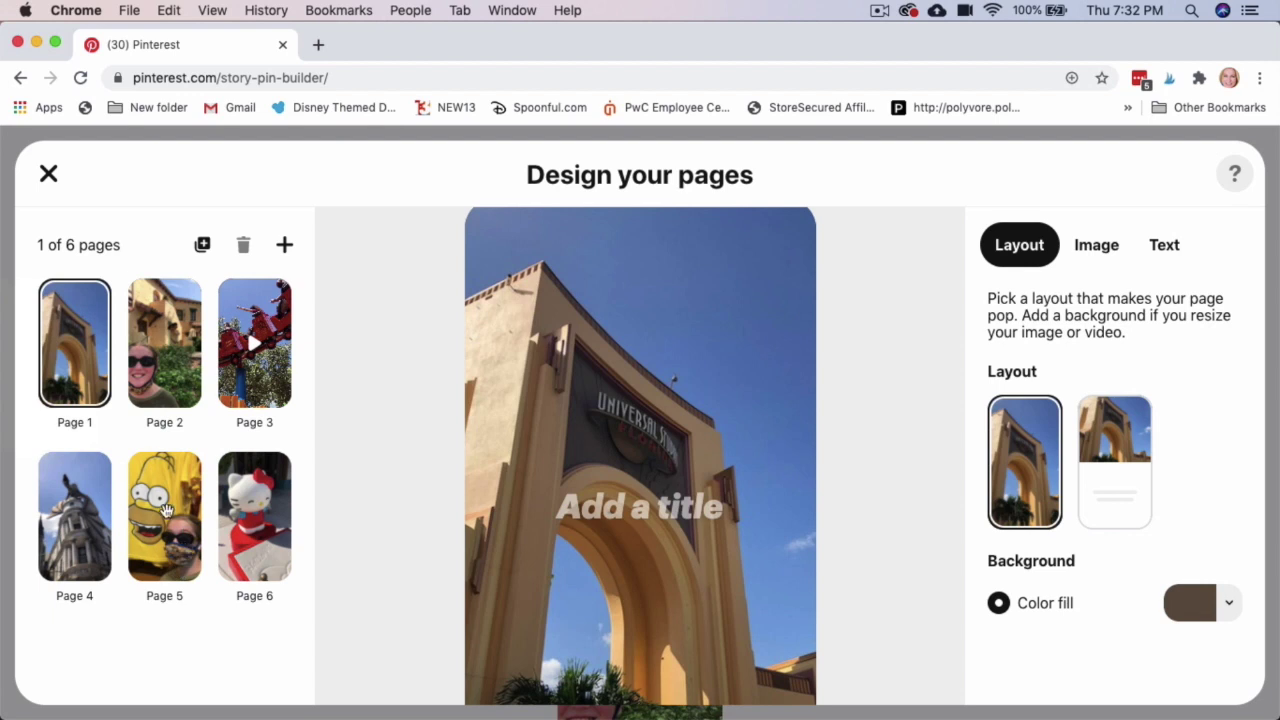
drag(160, 515, 176, 347)
drag(252, 363, 162, 518)
drag(64, 526, 230, 538)
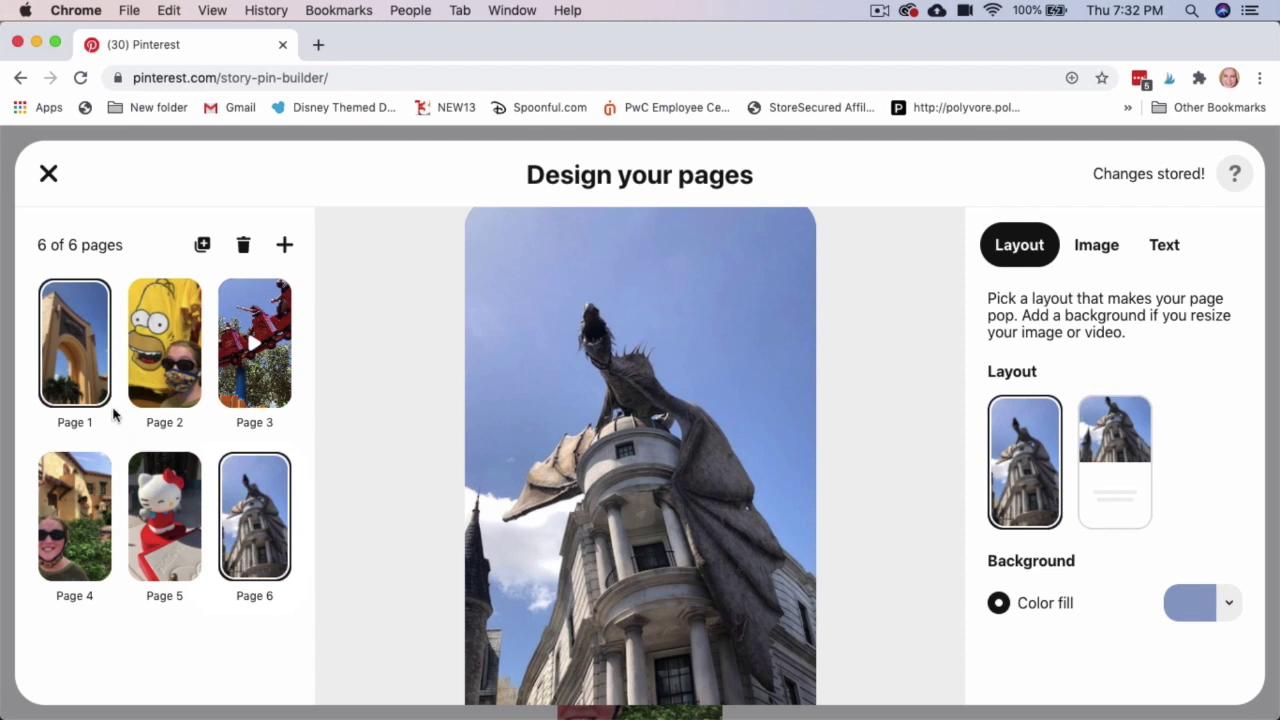
Review the new page order by viewing each page from 1 to 6.
click(75, 346)
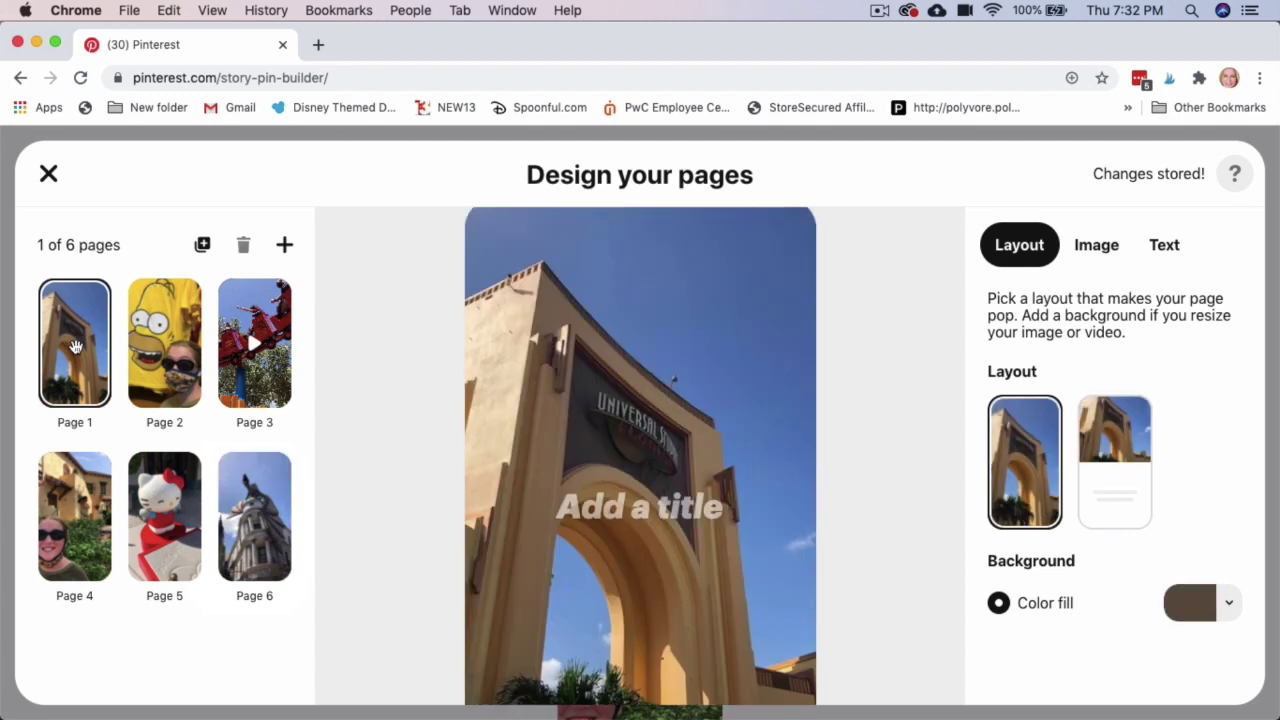
click(163, 347)
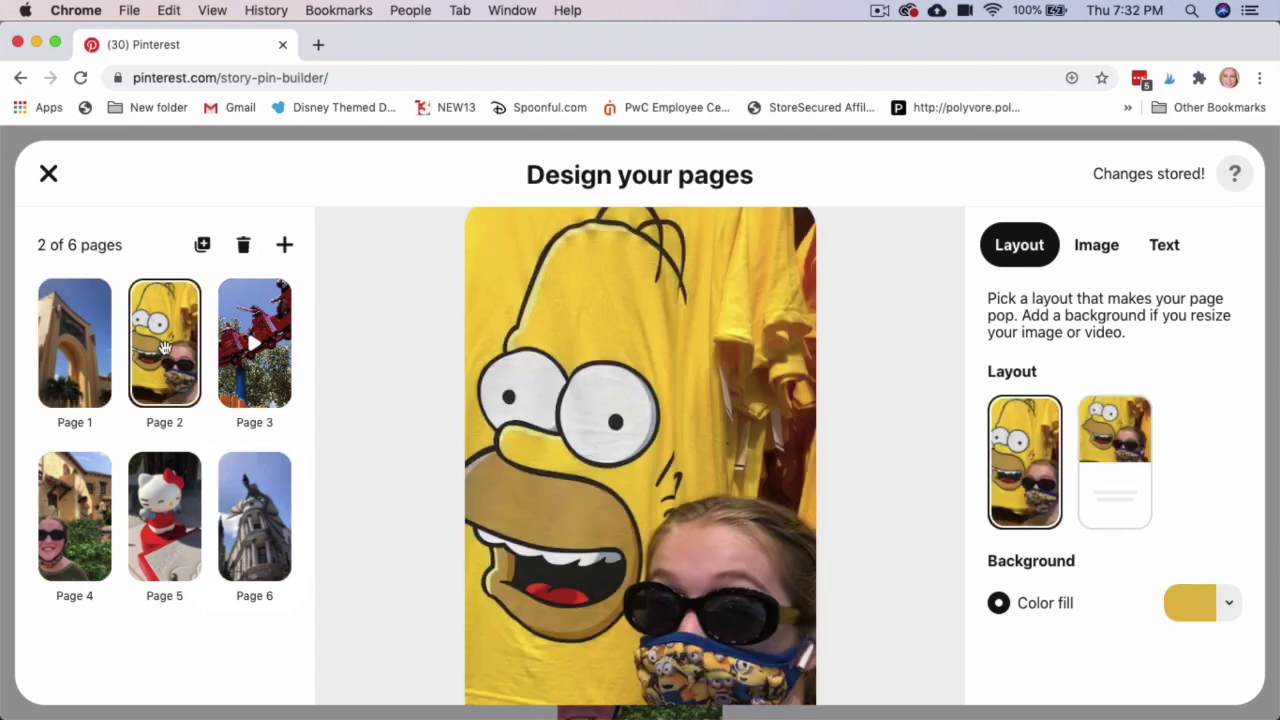
click(265, 347)
click(68, 512)
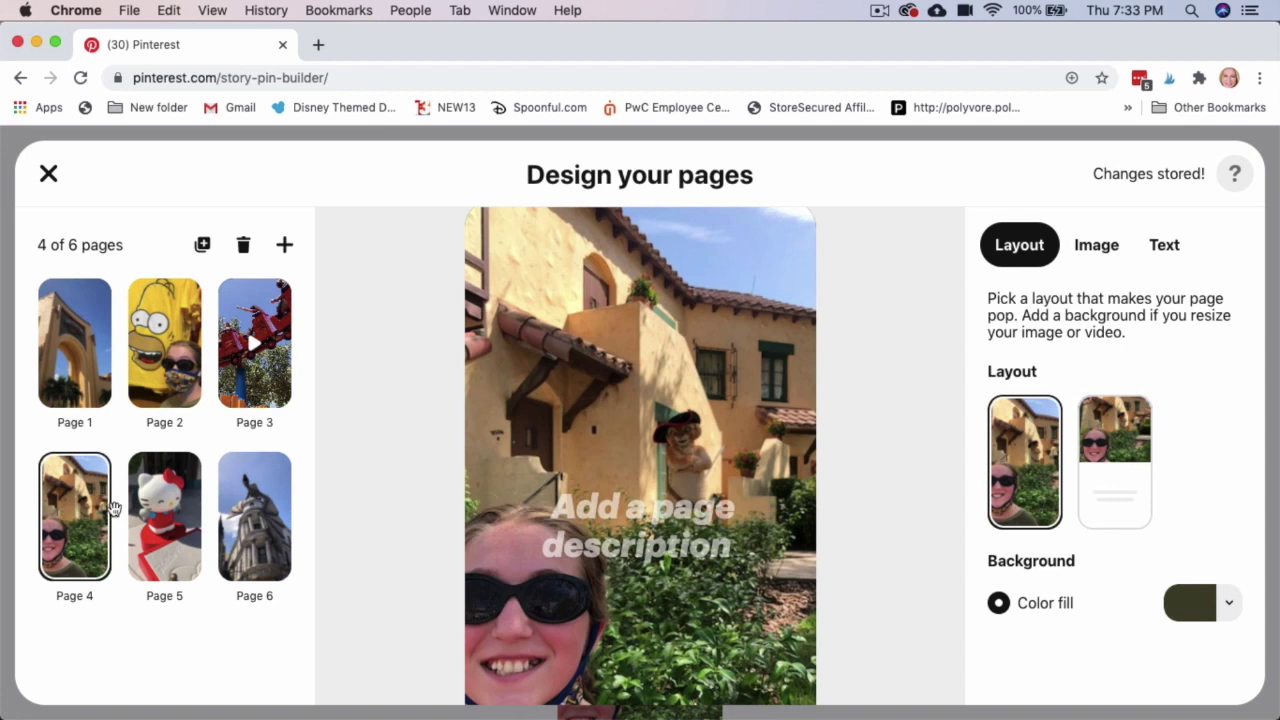
click(160, 508)
click(252, 505)
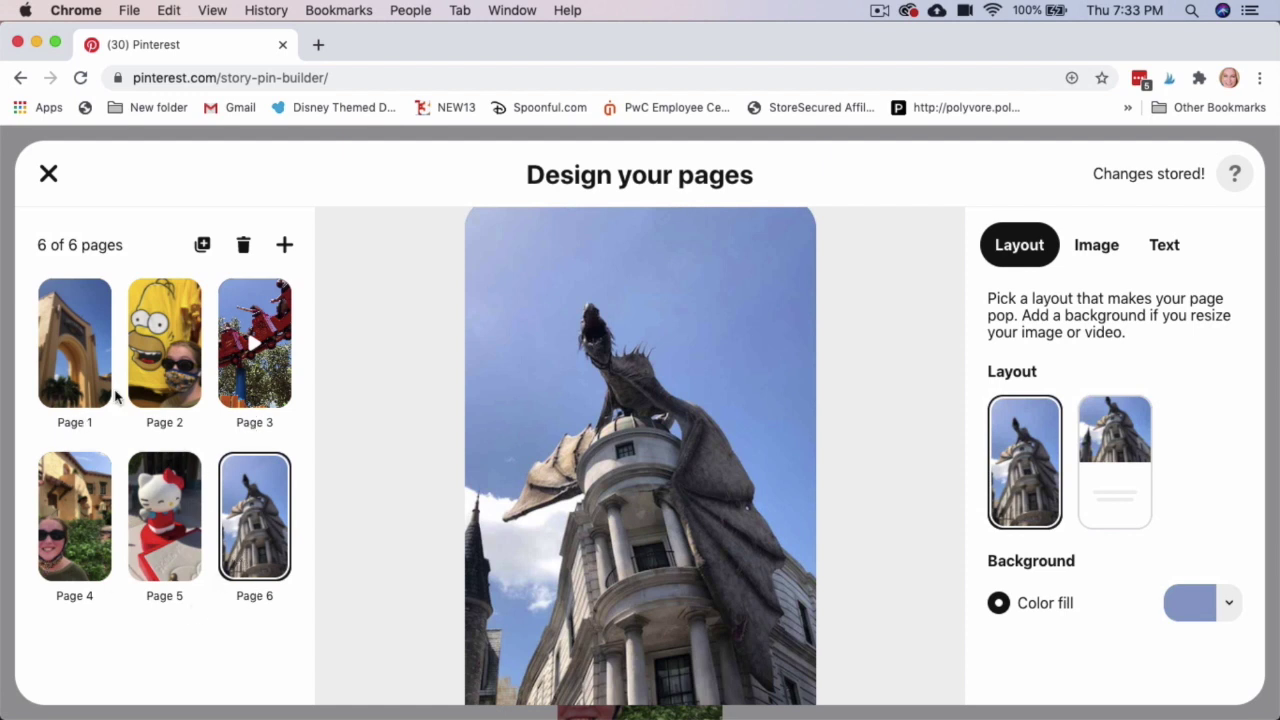
Change page 1 to the layout with the image in the upper part and a colour background below.
click(87, 349)
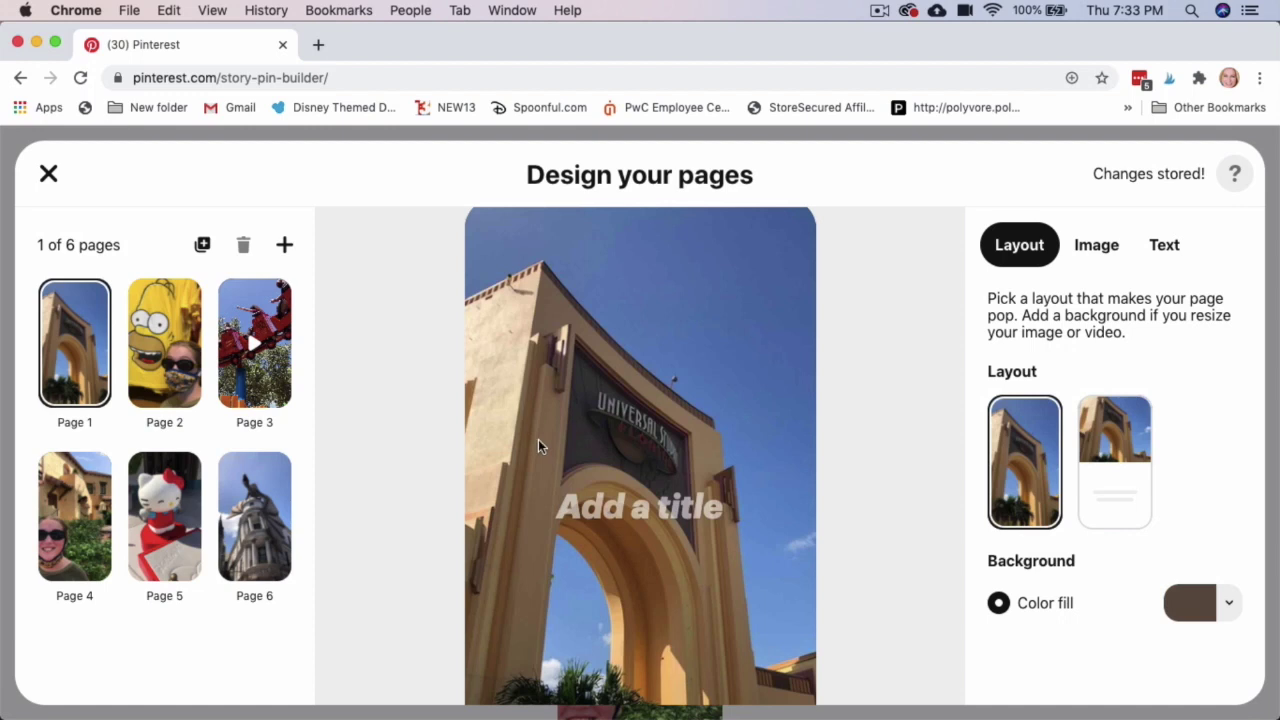
scroll(538, 439, down, 2)
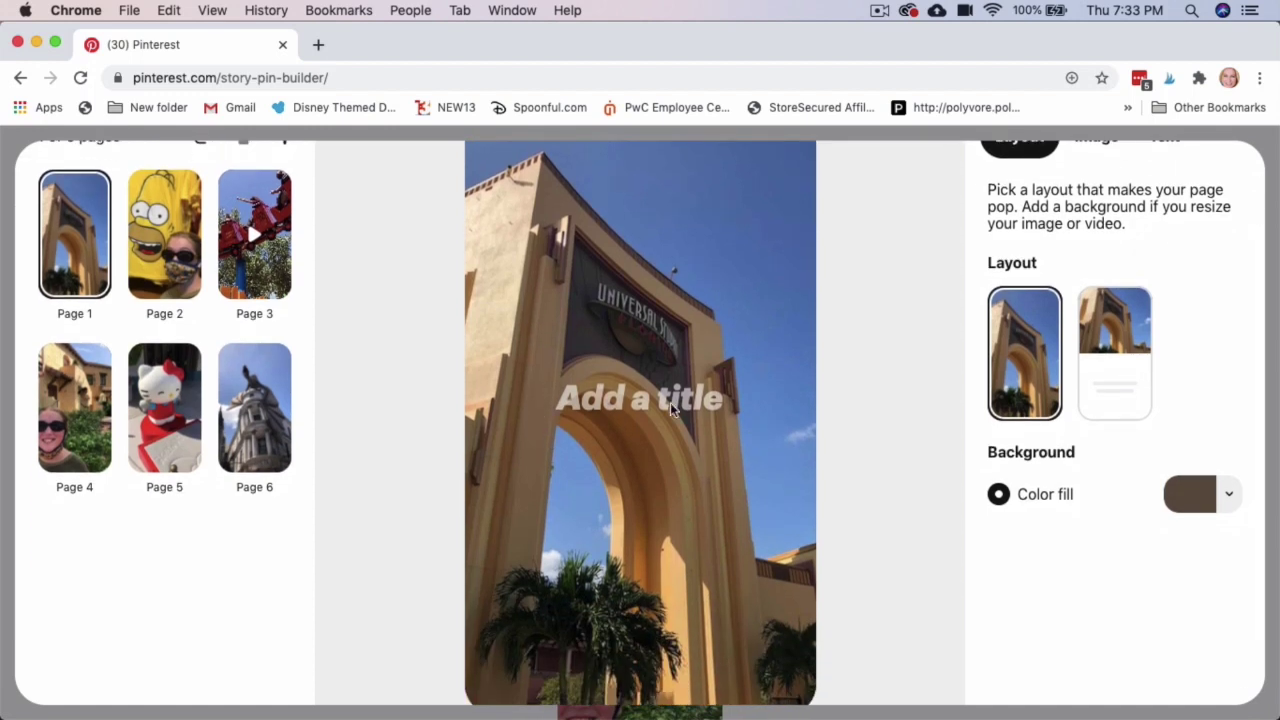
scroll(672, 430, up, 2)
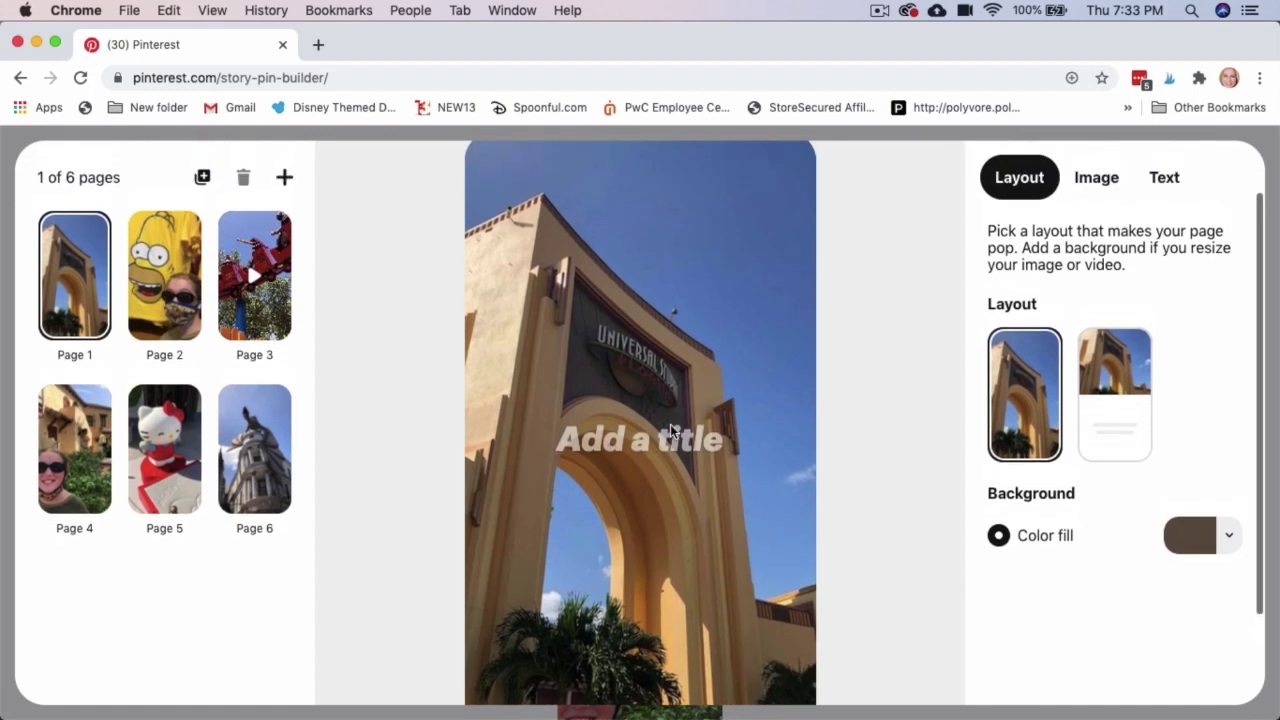
scroll(670, 430, down, 2)
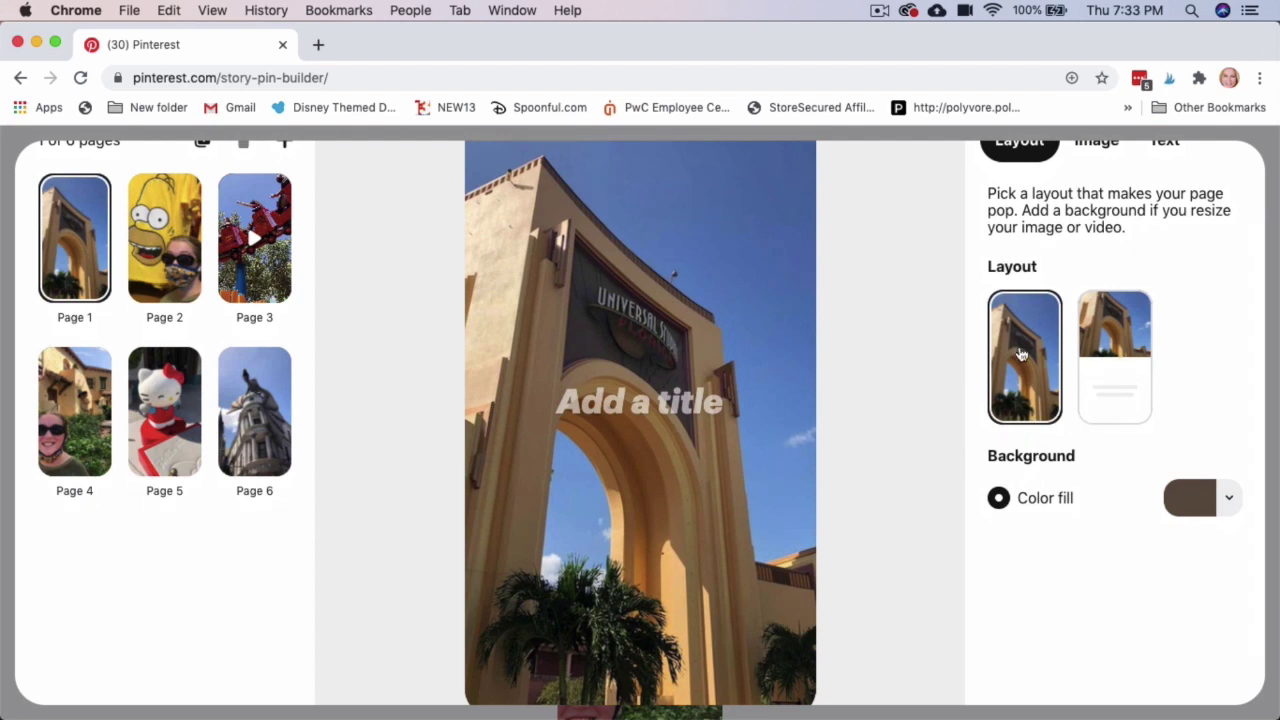
click(1133, 340)
scroll(947, 405, up, 1)
scroll(947, 405, up, 2)
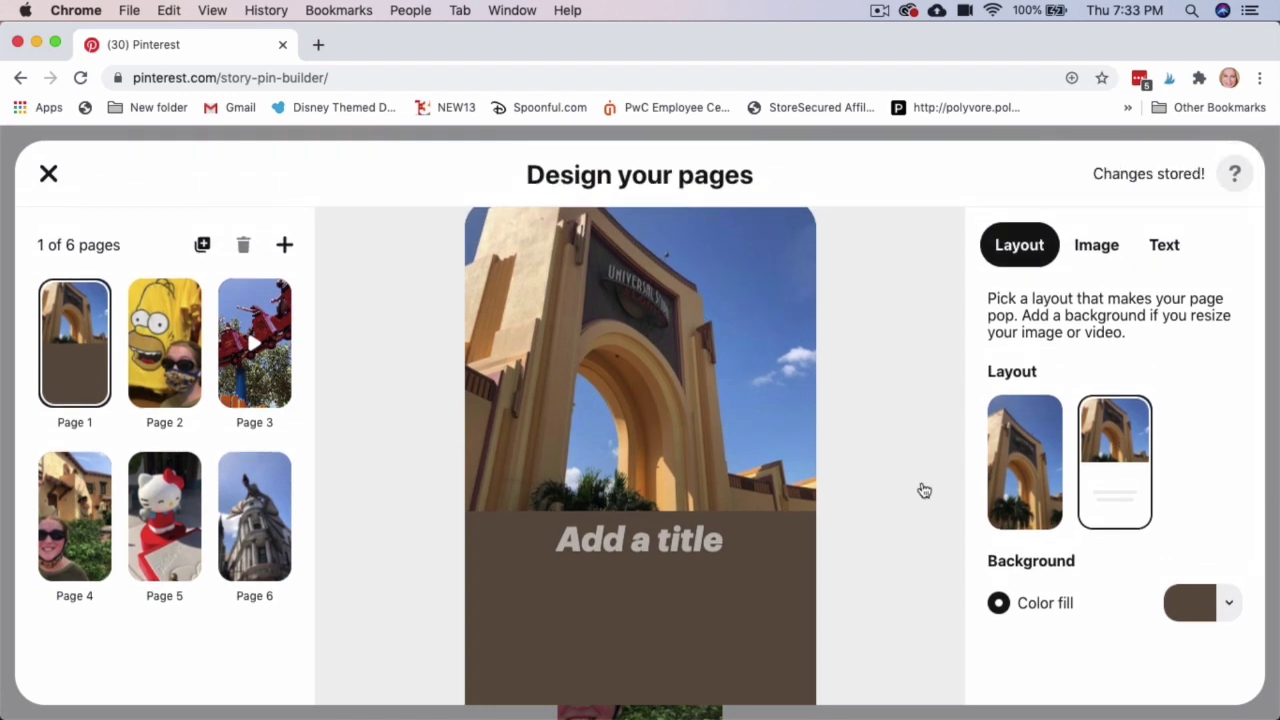
Move page 1's title lower into the coloured area and enter "Vacation at Universal Studios!" as its text.
scroll(910, 480, down, 3)
click(663, 425)
drag(663, 423, 645, 511)
click(706, 504)
text(Vac)
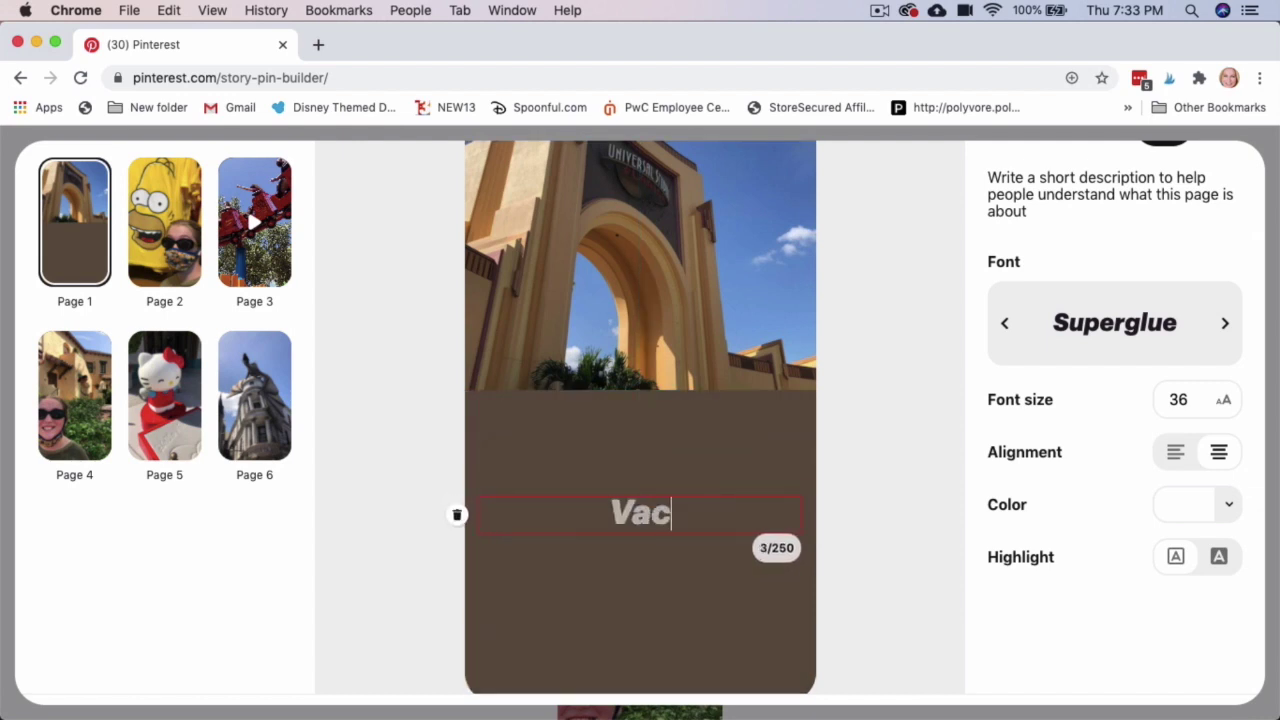
text(ation at Universal Studios)
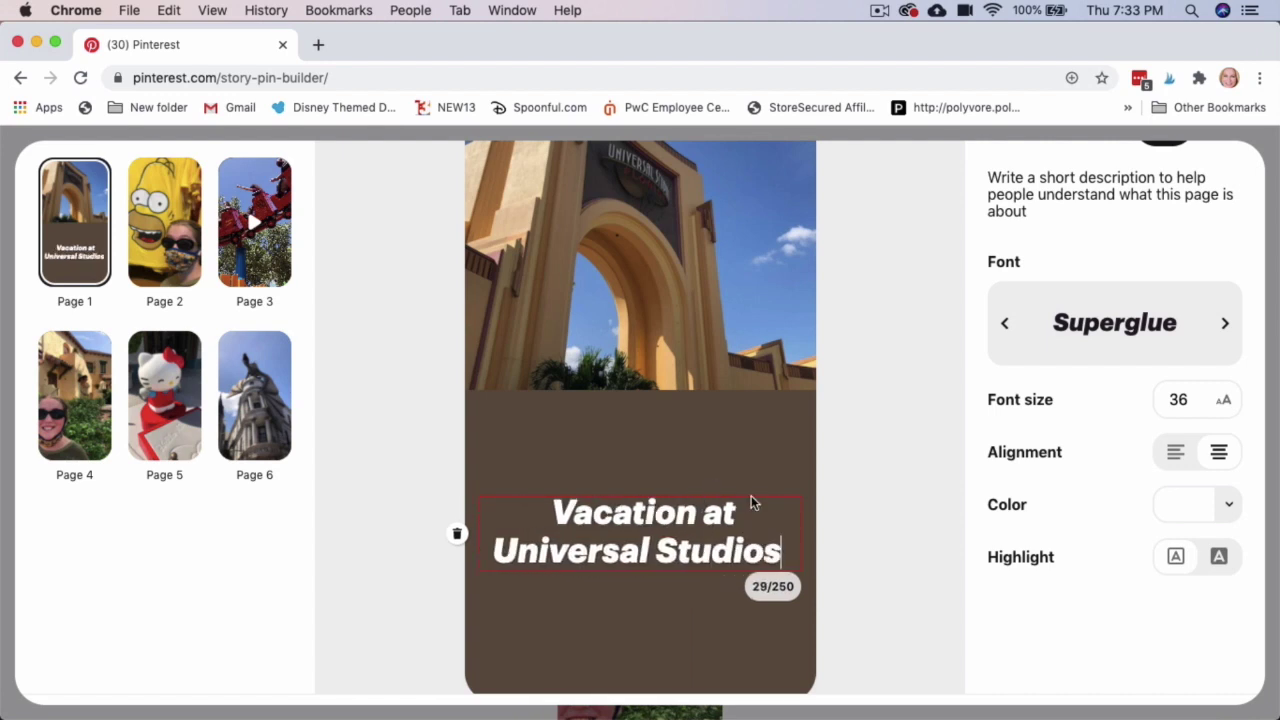
text(!)
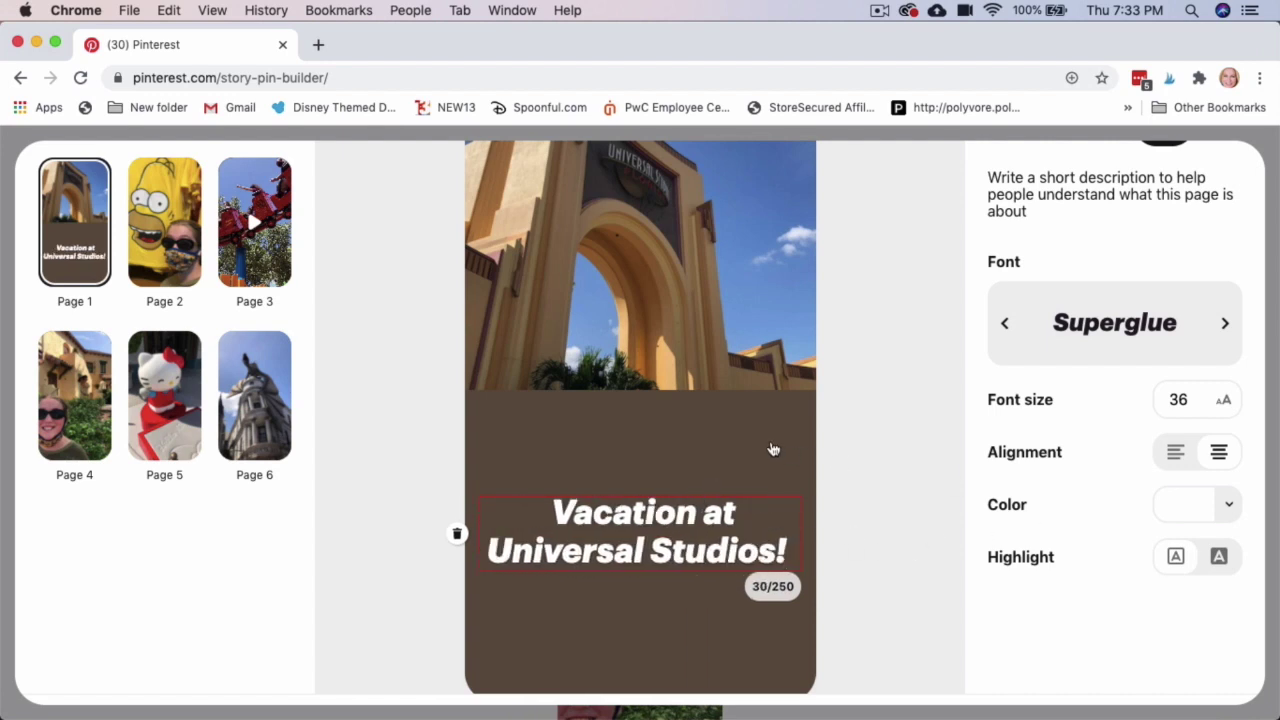
click(773, 449)
Try cyan as page 1's background fill, and settle on orange #F69855.
click(1229, 482)
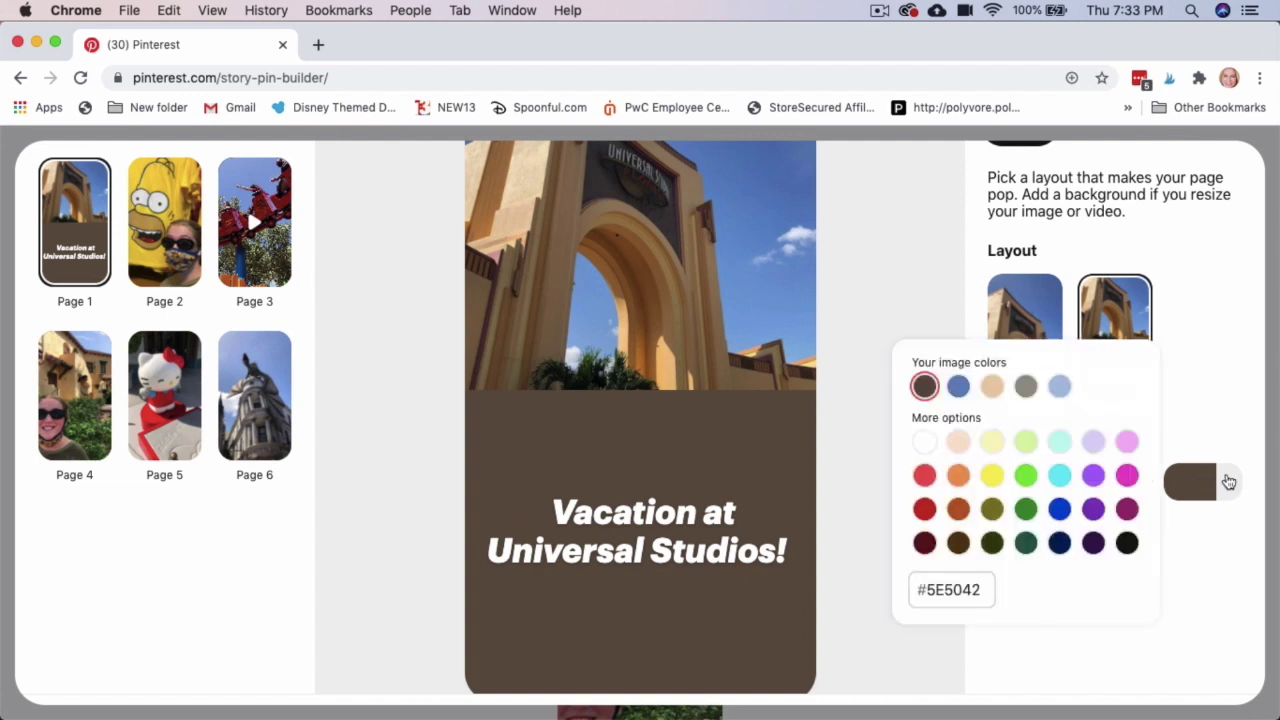
click(1059, 475)
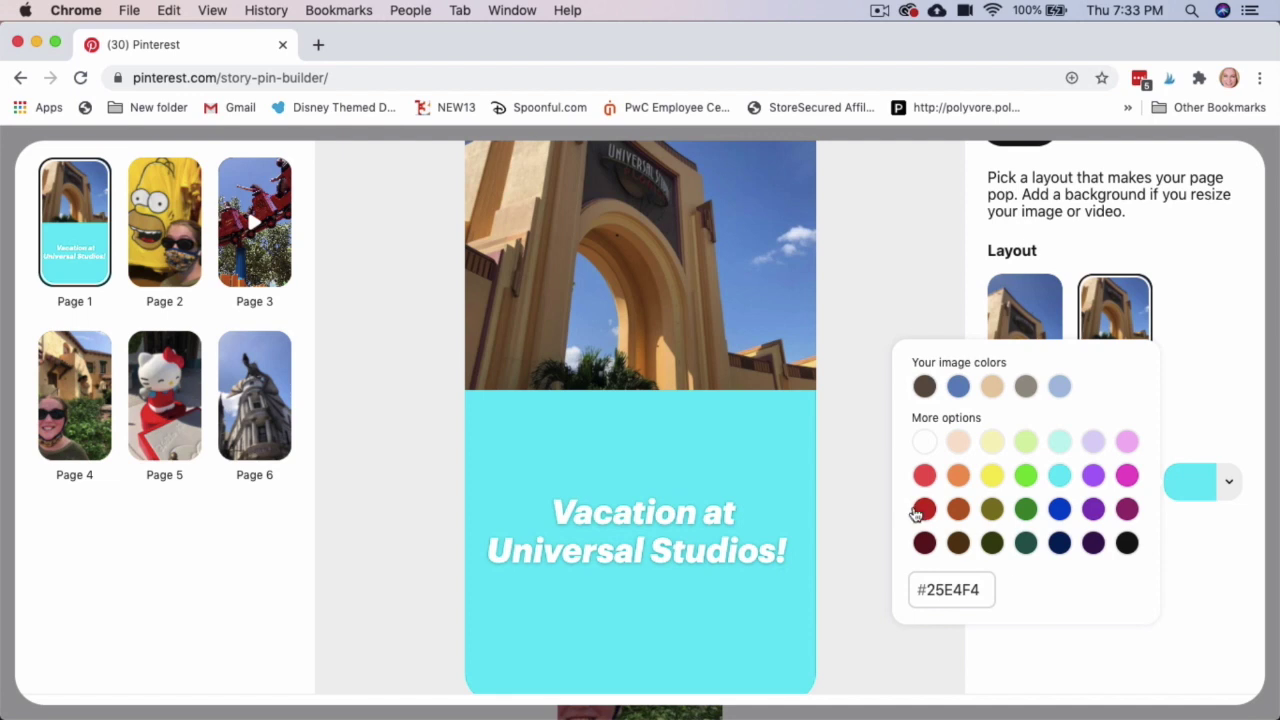
click(958, 476)
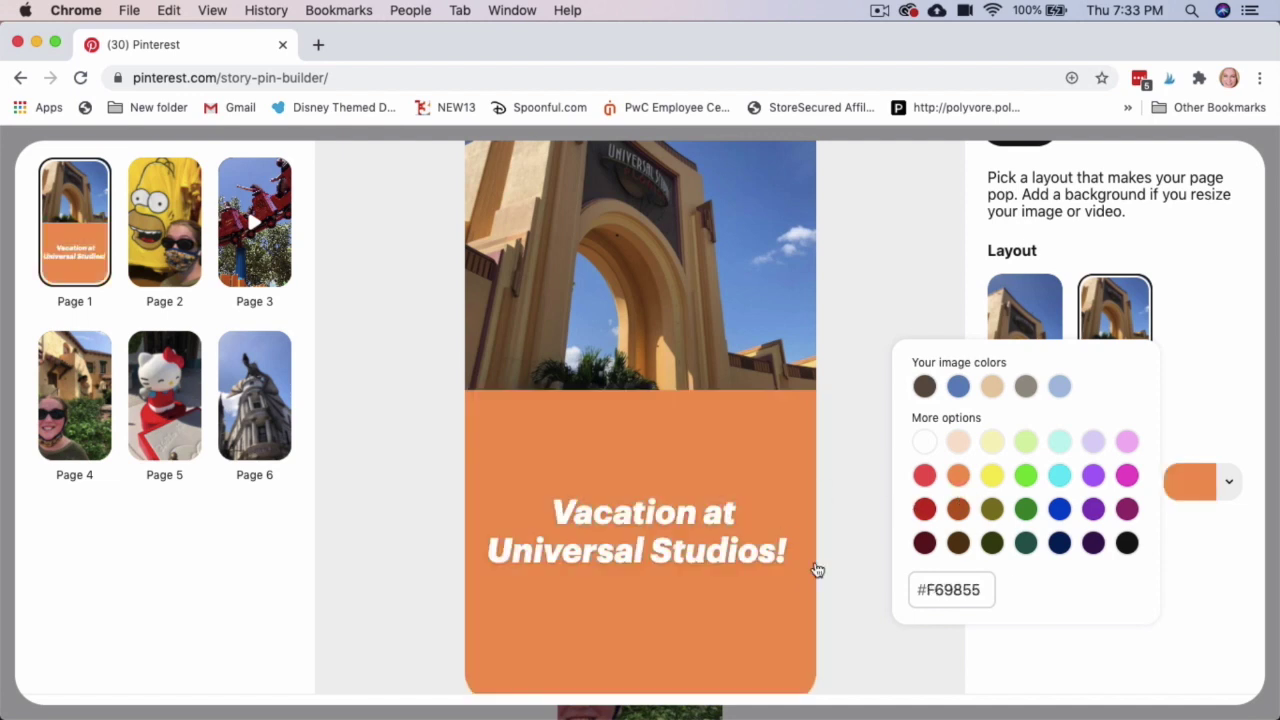
click(840, 588)
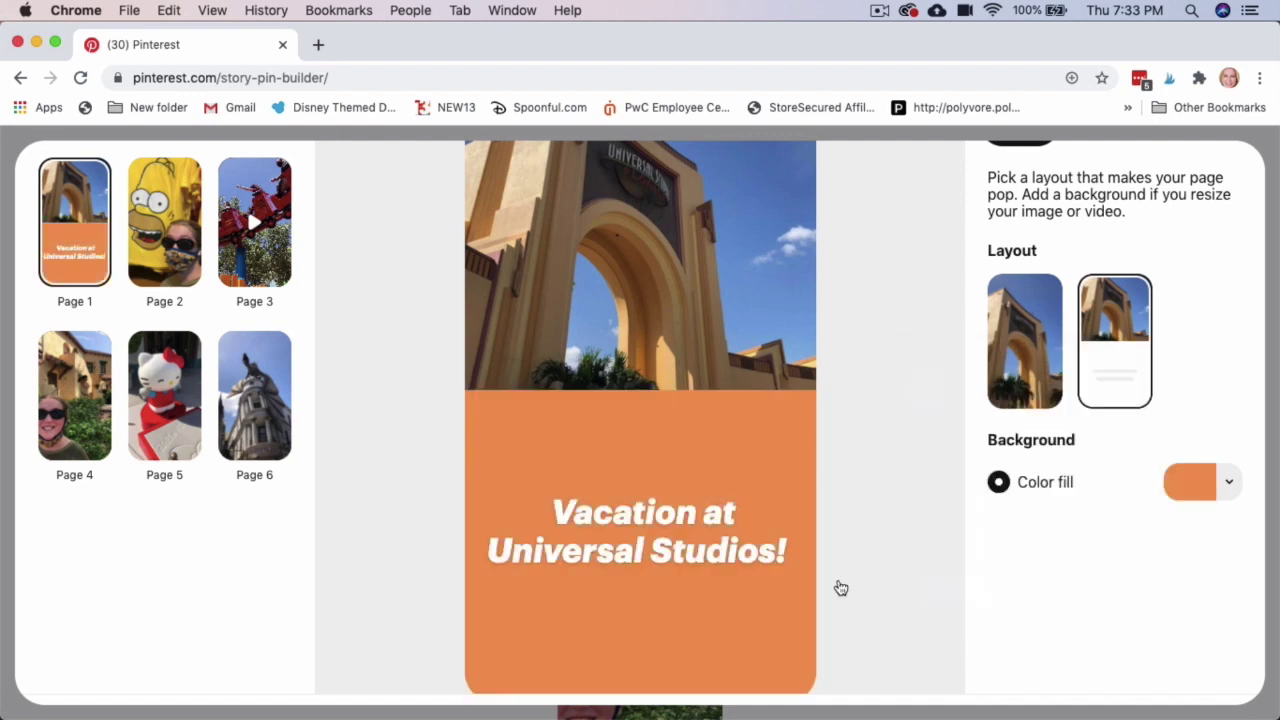
Change the font of page 1's title to Sprinkles.
click(625, 510)
click(1224, 323)
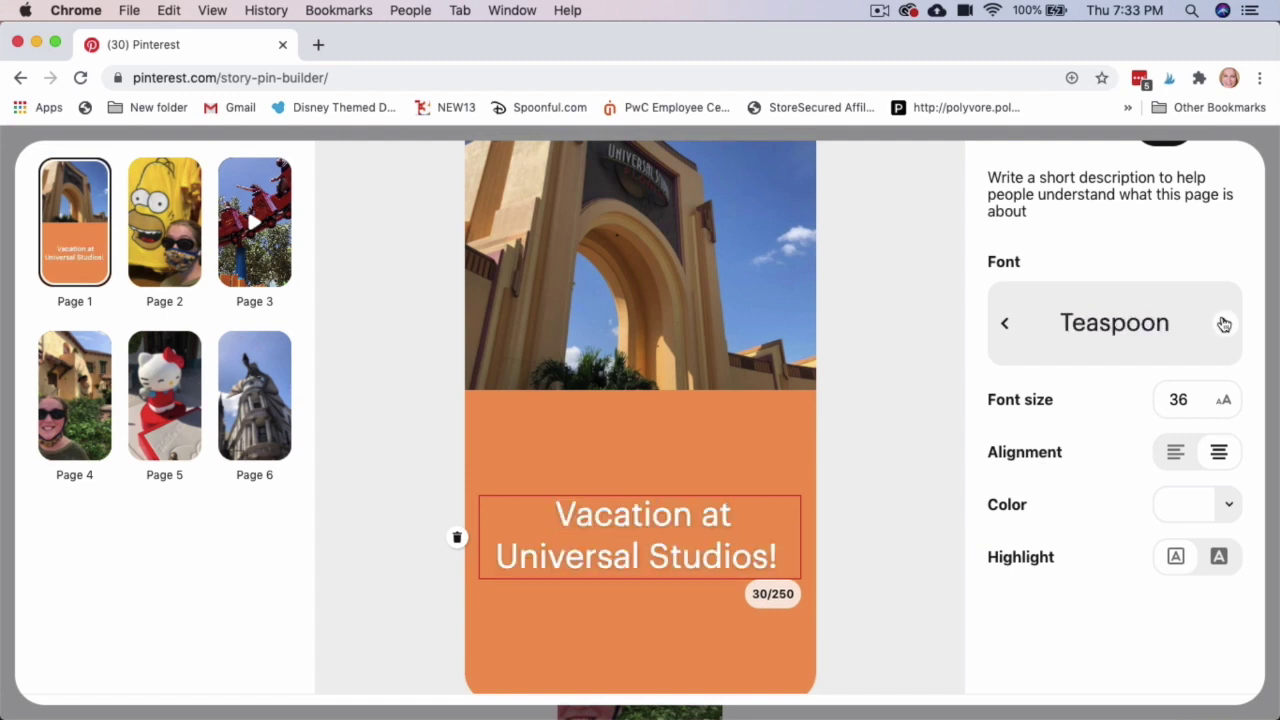
click(1224, 323)
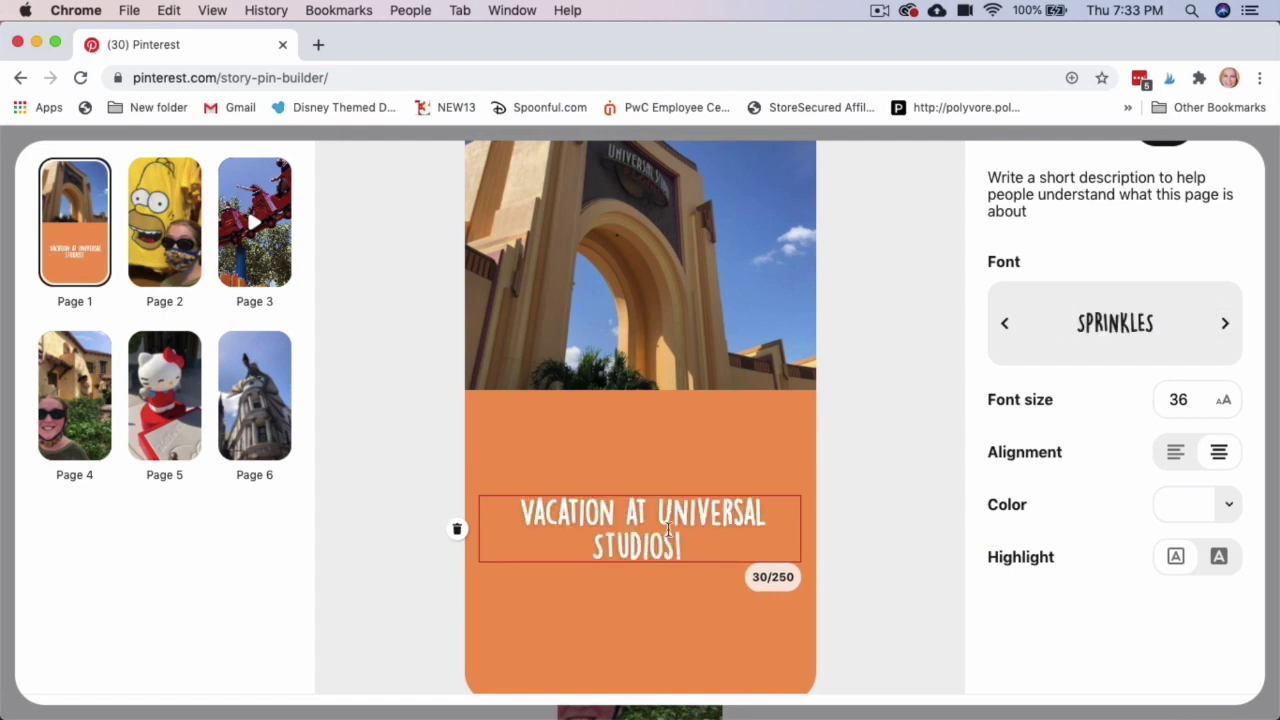
Increase the title's font size on page 1 to 52.
click(1228, 392)
click(1228, 392)
click(1228, 392)
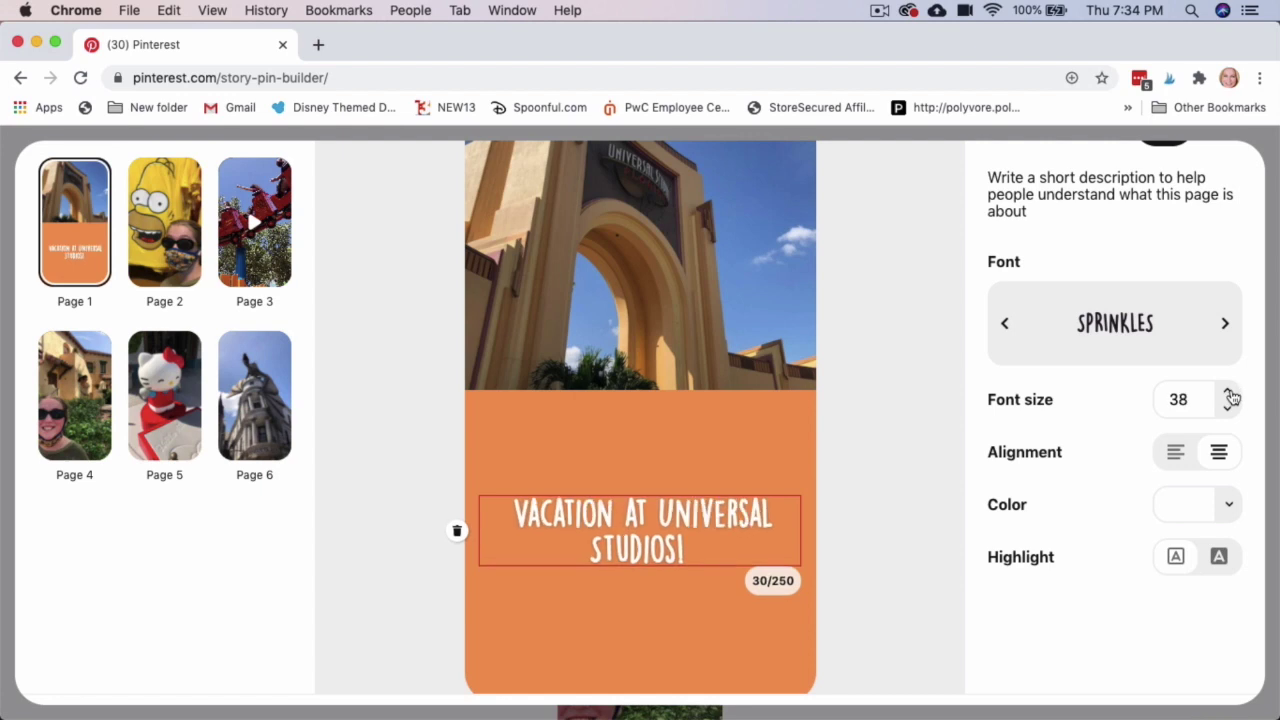
click(1229, 393)
click(1229, 393)
click(1229, 393)
click(1229, 393)
click(1229, 393)
click(1229, 393)
click(1230, 395)
click(1230, 395)
click(1230, 395)
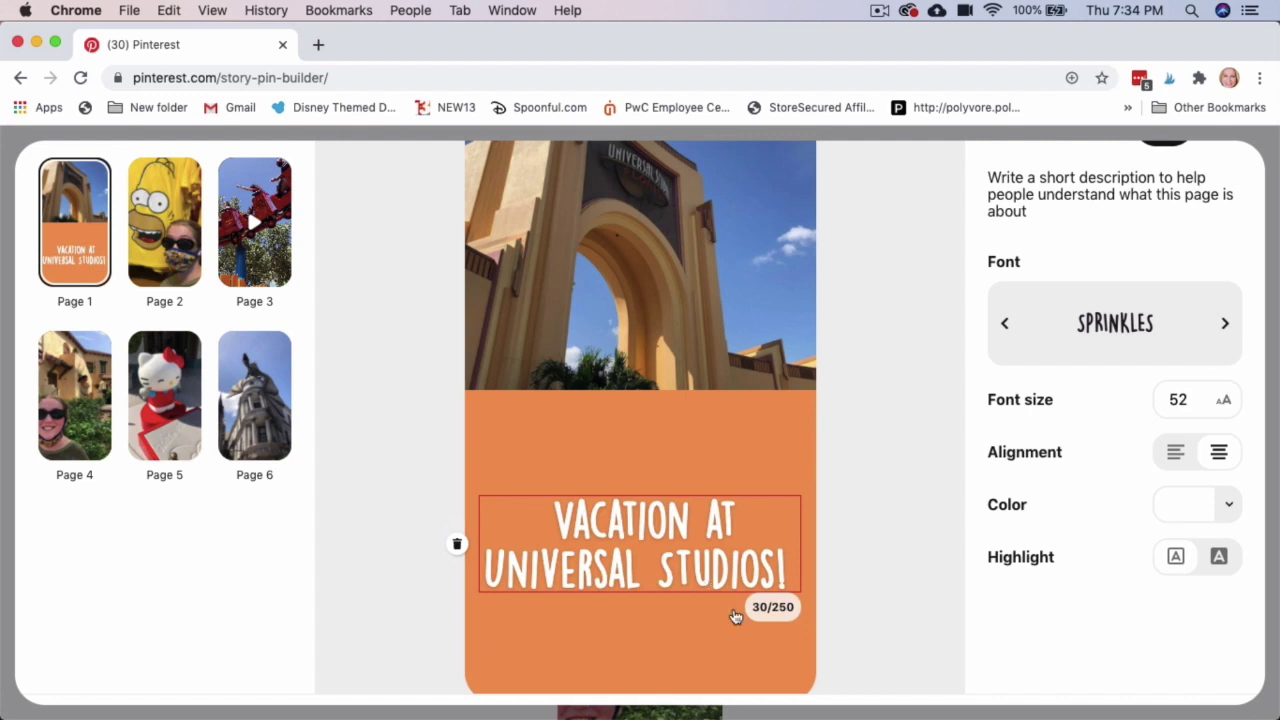
click(882, 550)
Move the title slightly up within the orange area, centred horizontally, and set its text colour to black #111111.
drag(674, 564, 671, 516)
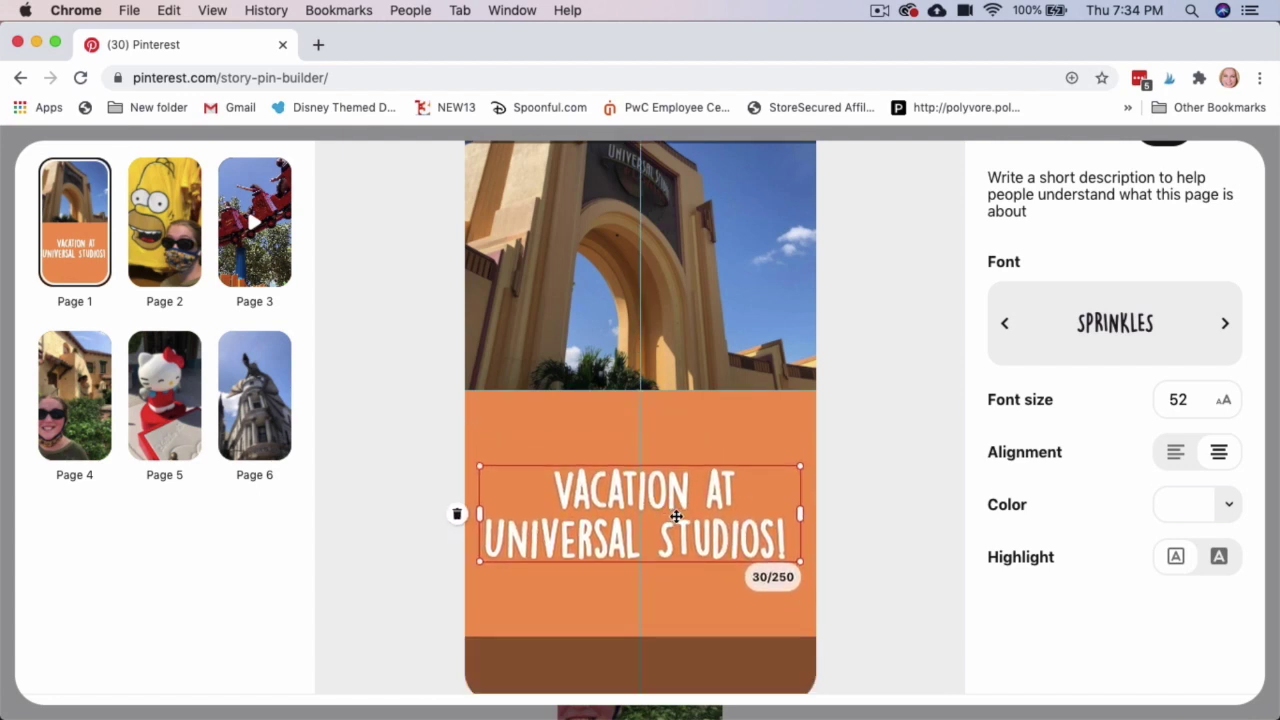
drag(675, 514, 675, 514)
click(1190, 504)
click(1116, 565)
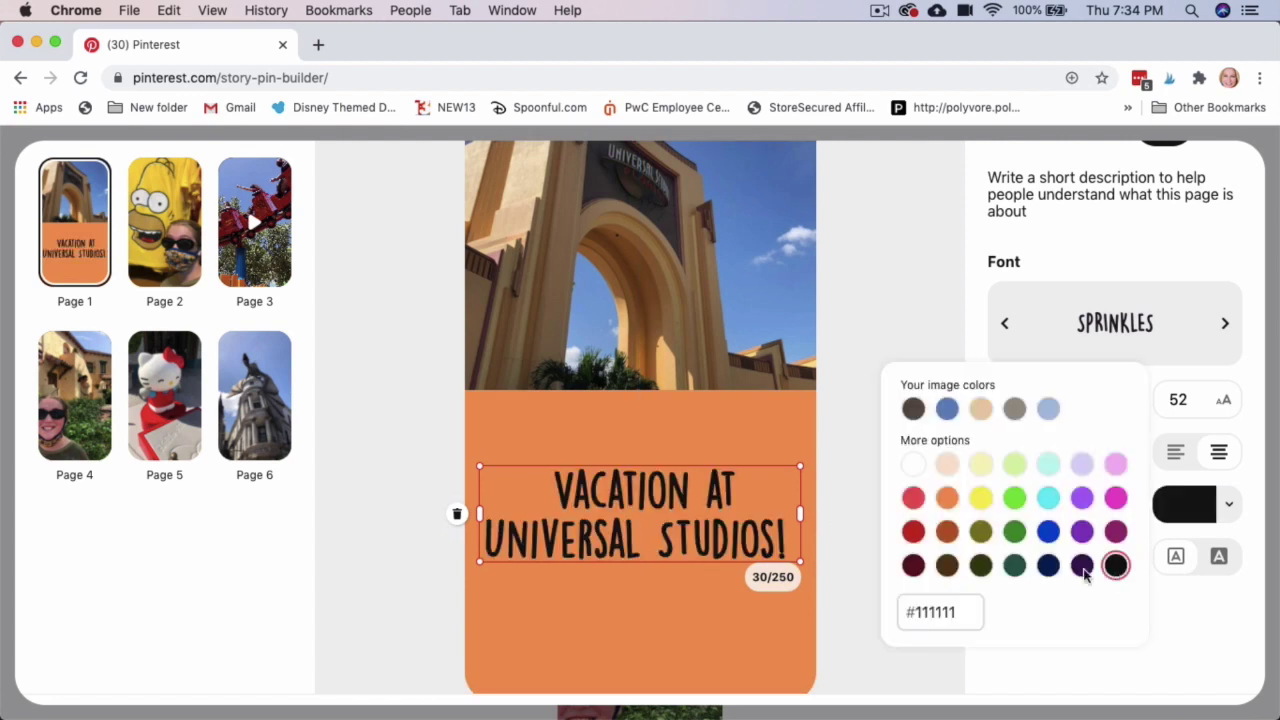
Try bright green #79DD3C as the text colour of page 1's title, and return it to black.
click(1014, 497)
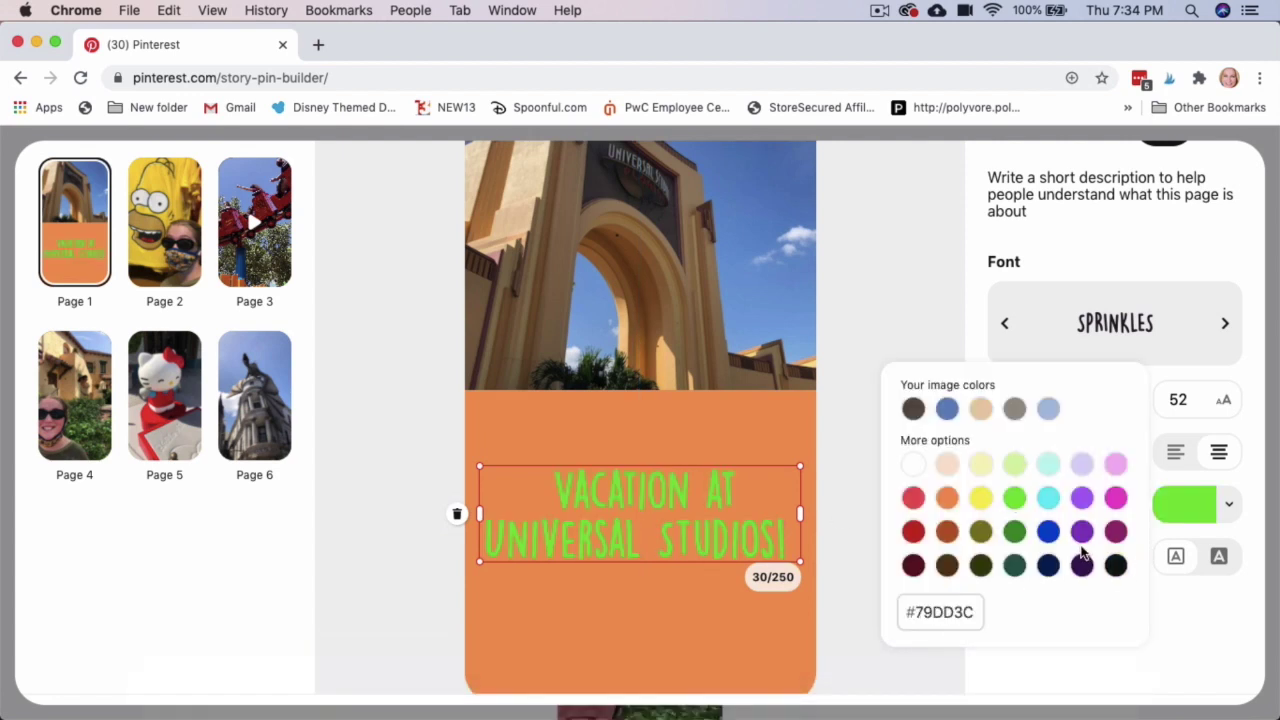
click(1115, 567)
click(852, 498)
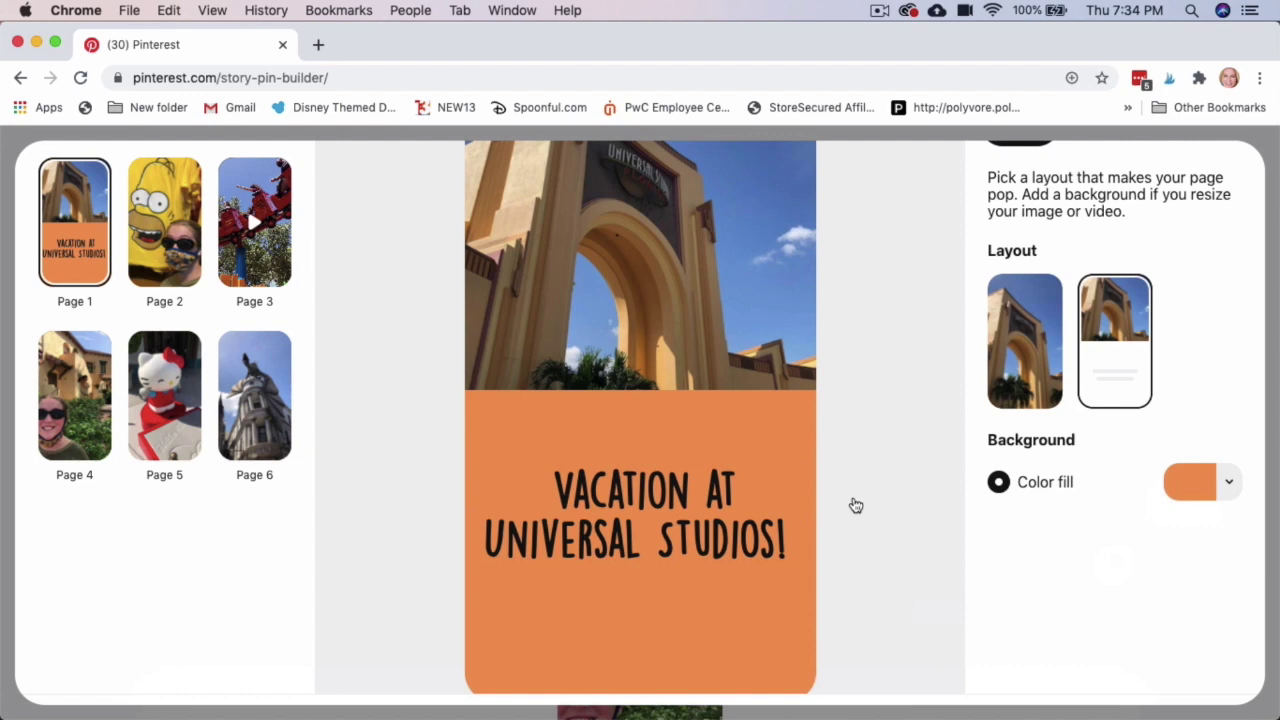
scroll(1103, 452, up, 3)
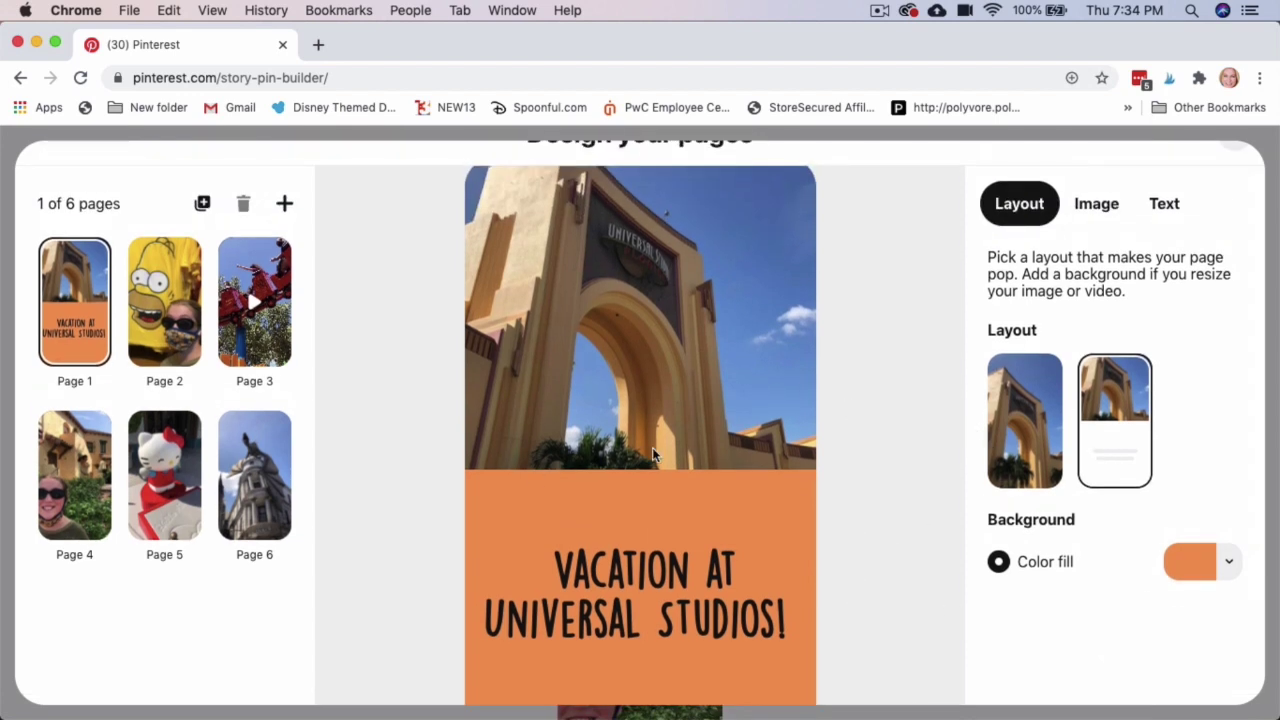
click(1080, 210)
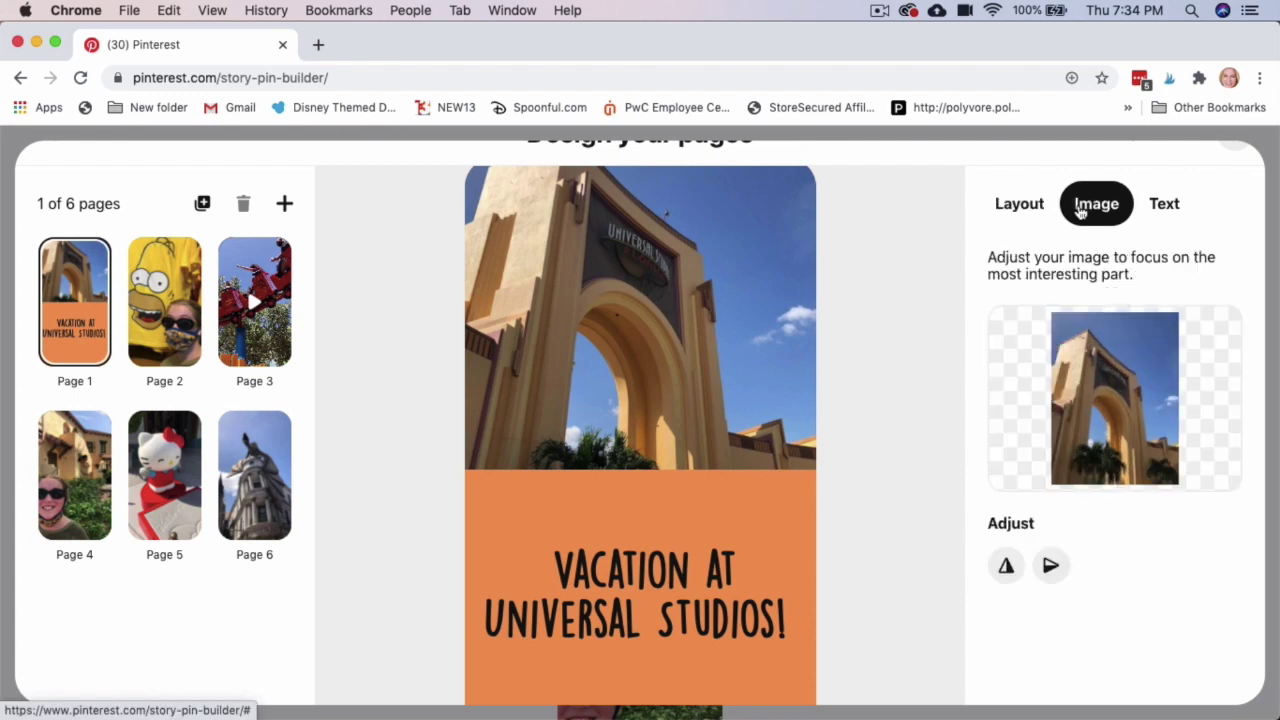
click(1160, 206)
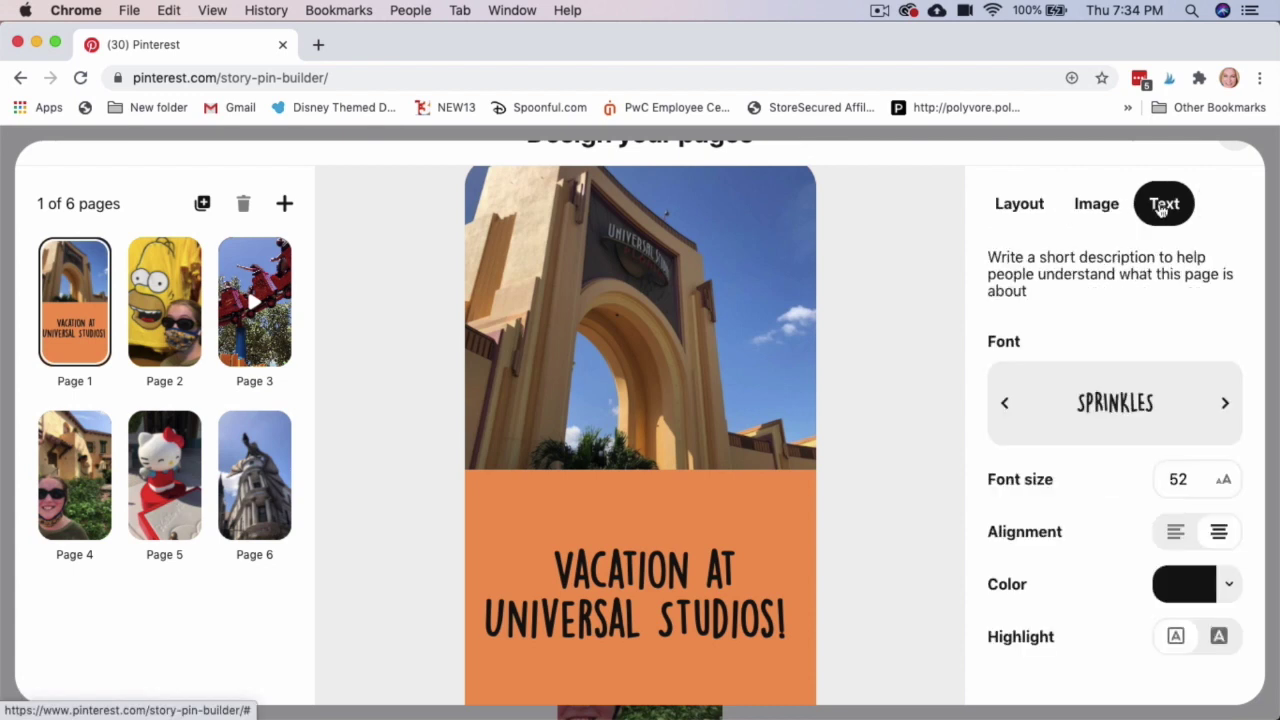
click(1017, 208)
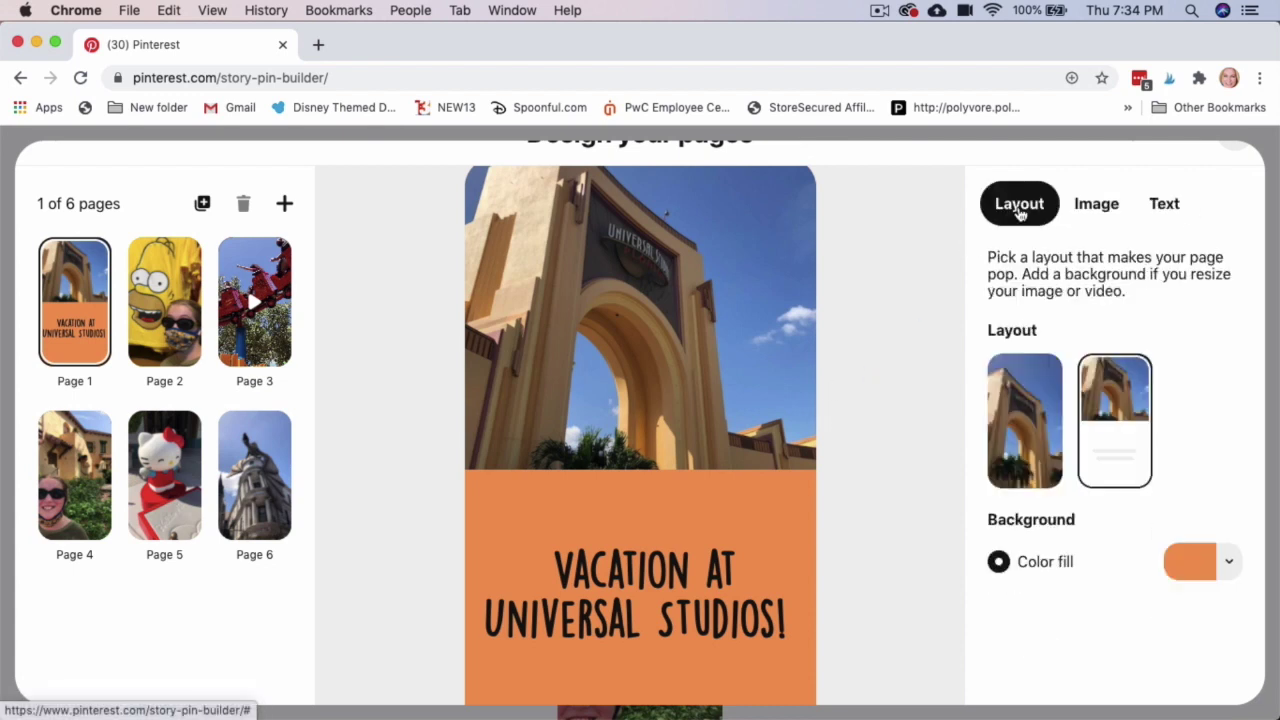
Give page 2 the half-image layout and add a "SILLY" caption with the person's first name, placed in the middle of the yellow area.
click(165, 345)
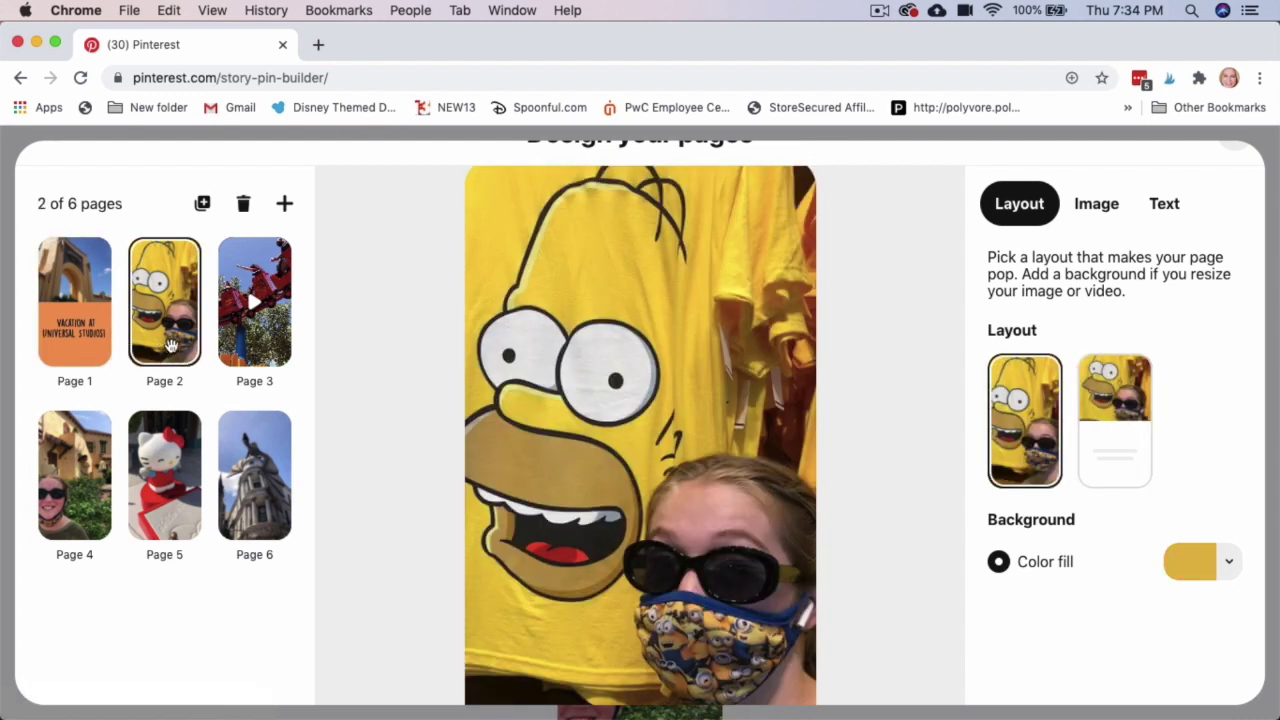
click(1112, 404)
drag(679, 514, 678, 568)
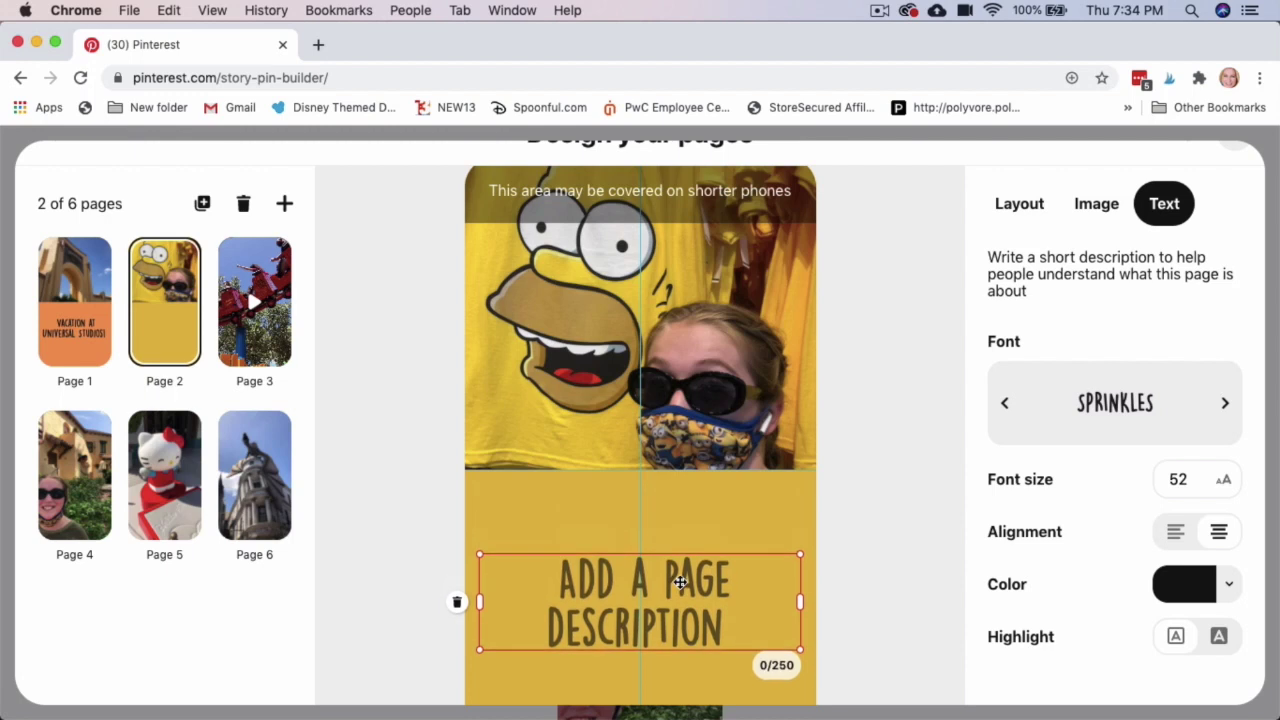
click(716, 597)
text(SILLY HUNTER!)
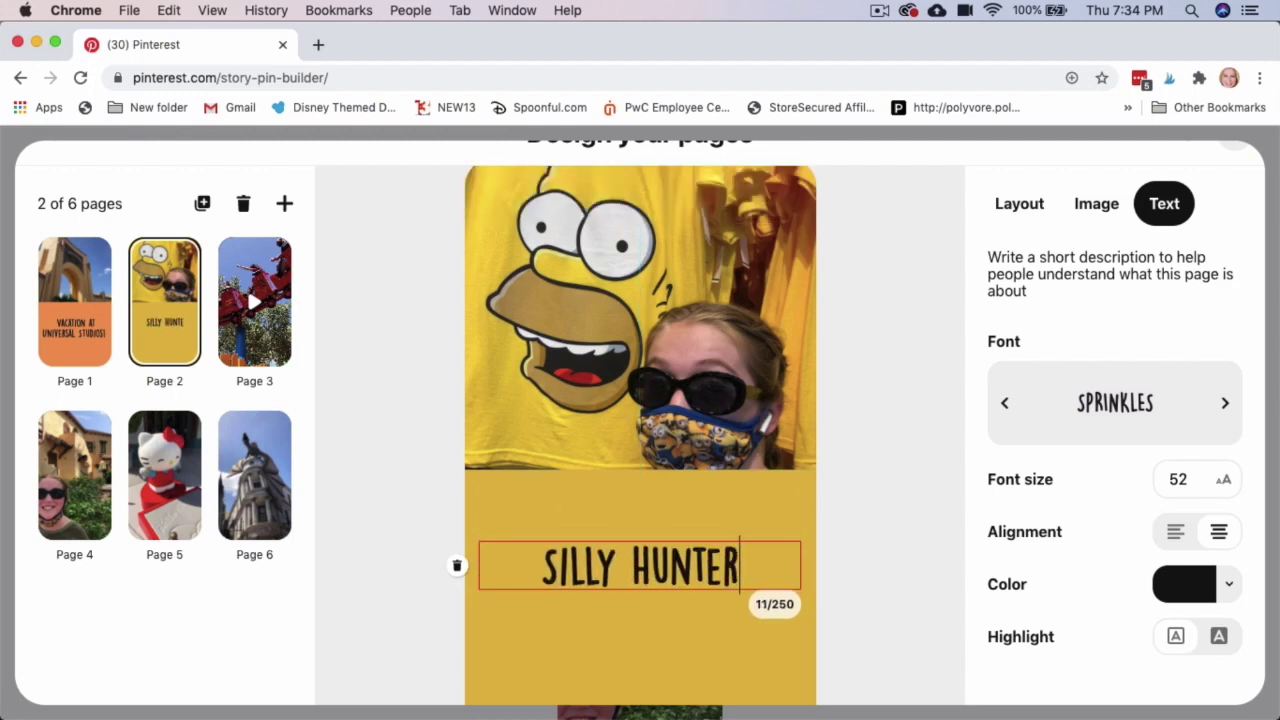
click(880, 571)
click(646, 580)
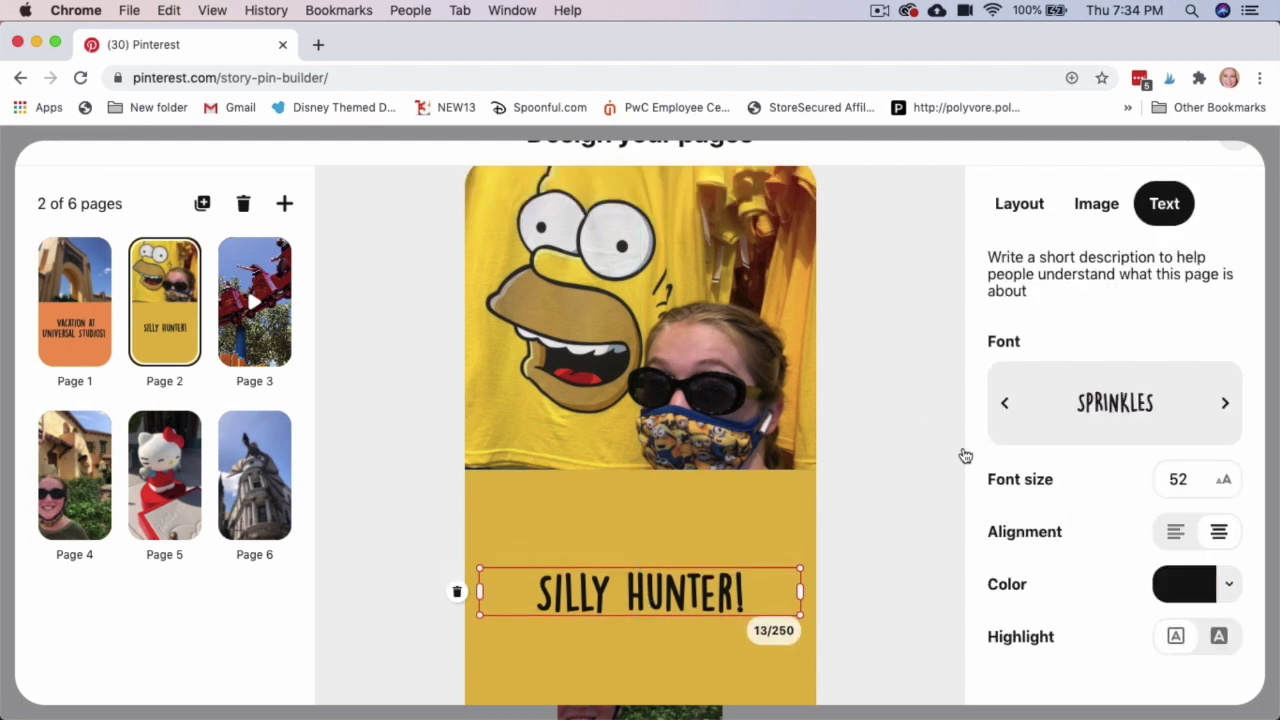
Try the half-image layout on page 3's roller coaster video, and restore its full-page layout.
click(254, 338)
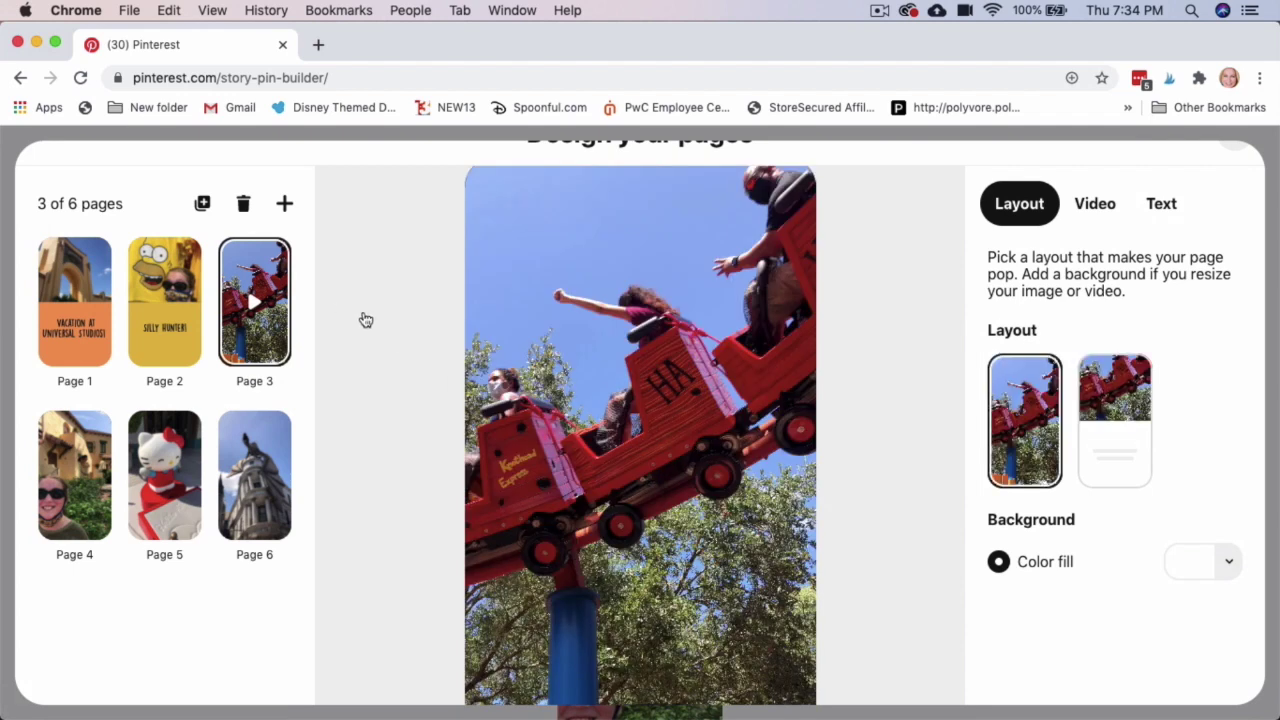
click(1104, 459)
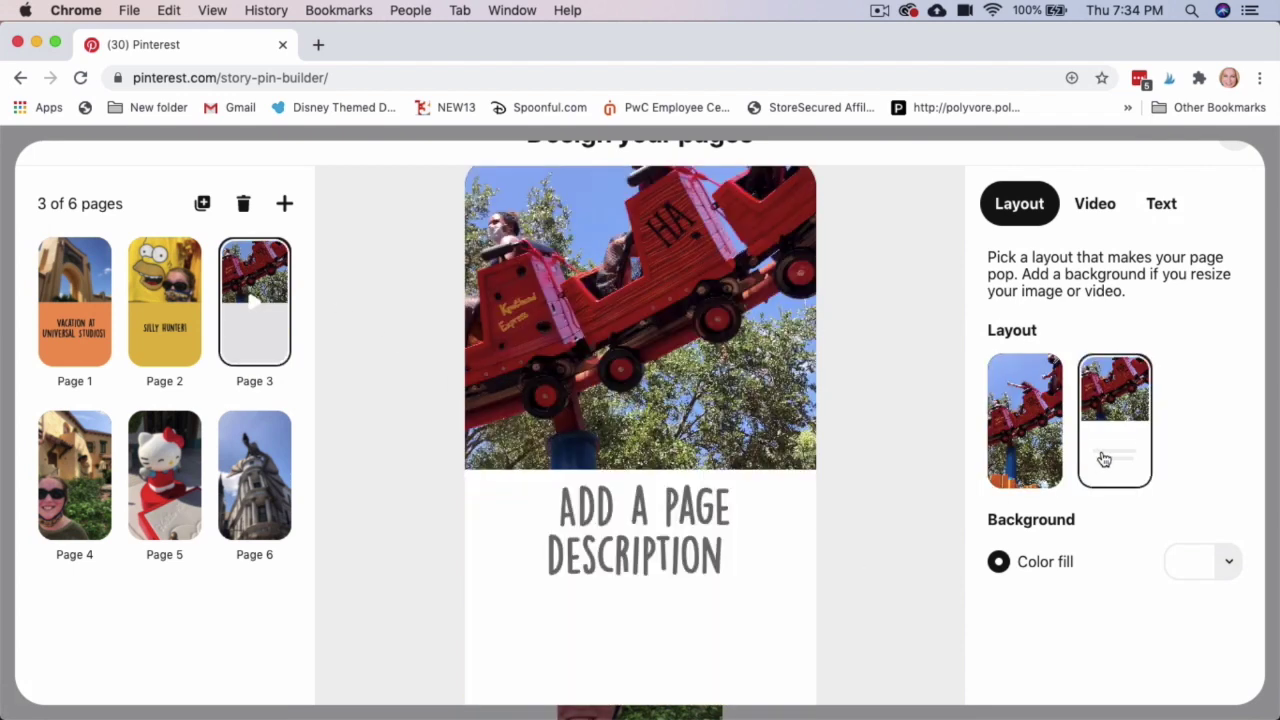
click(1025, 455)
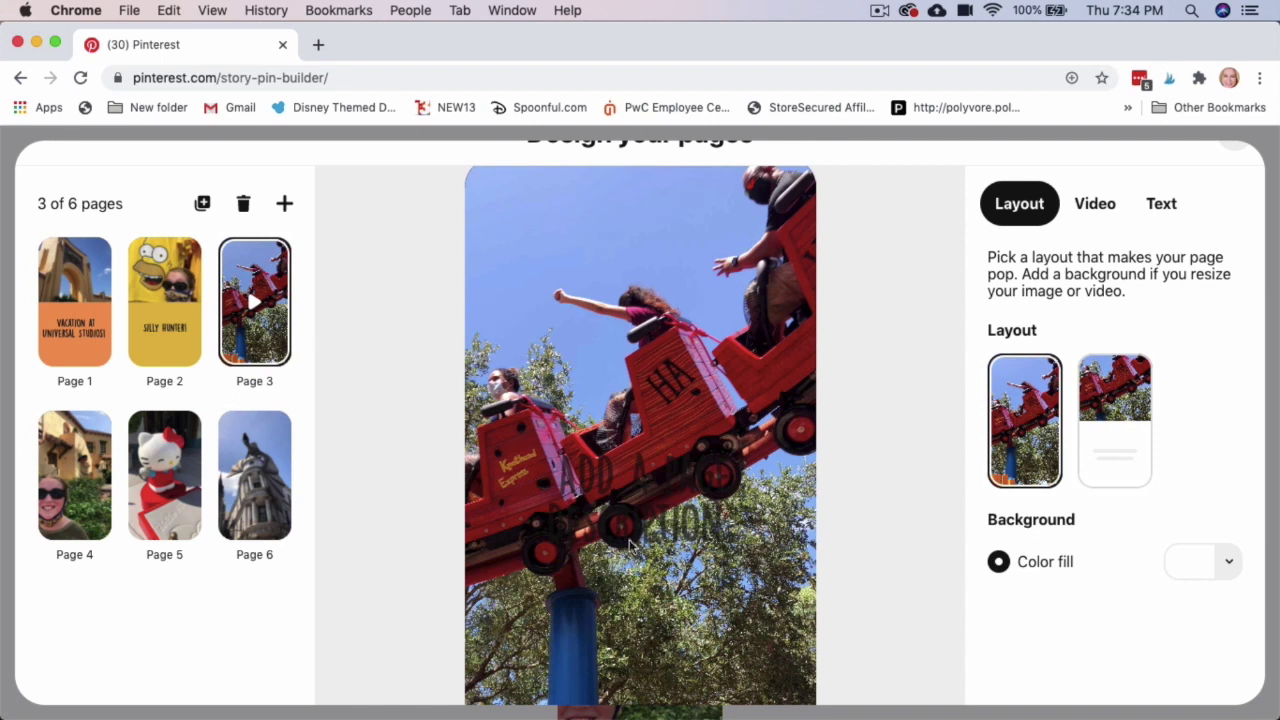
Reorder the pages so the captioned Homer page sits fifth, just before the dragon building page.
click(85, 507)
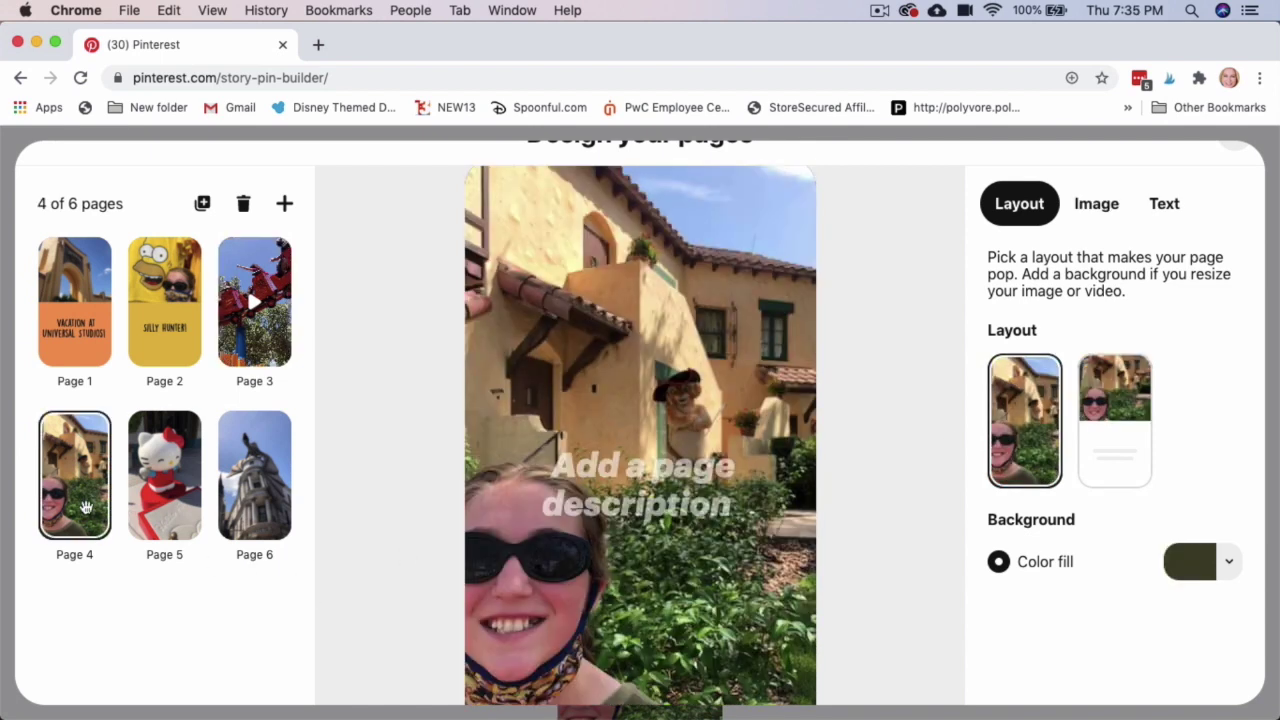
click(167, 504)
click(240, 507)
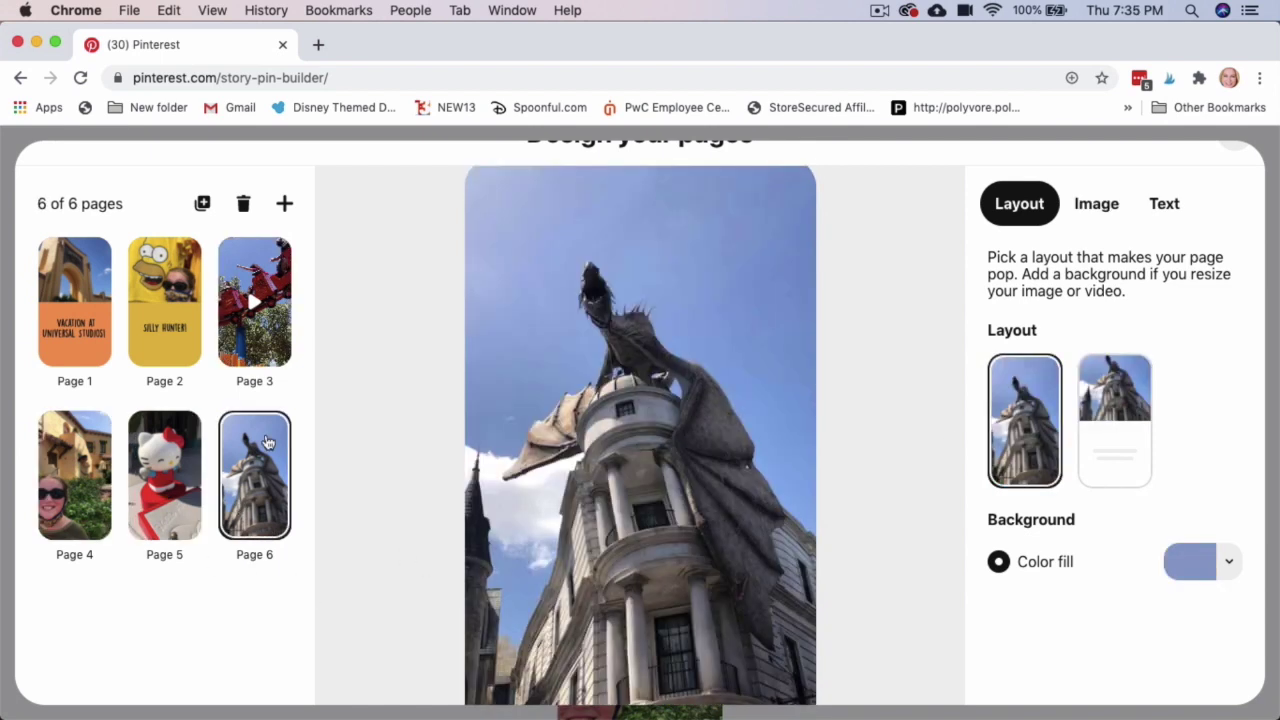
drag(167, 326, 233, 456)
drag(255, 473, 127, 469)
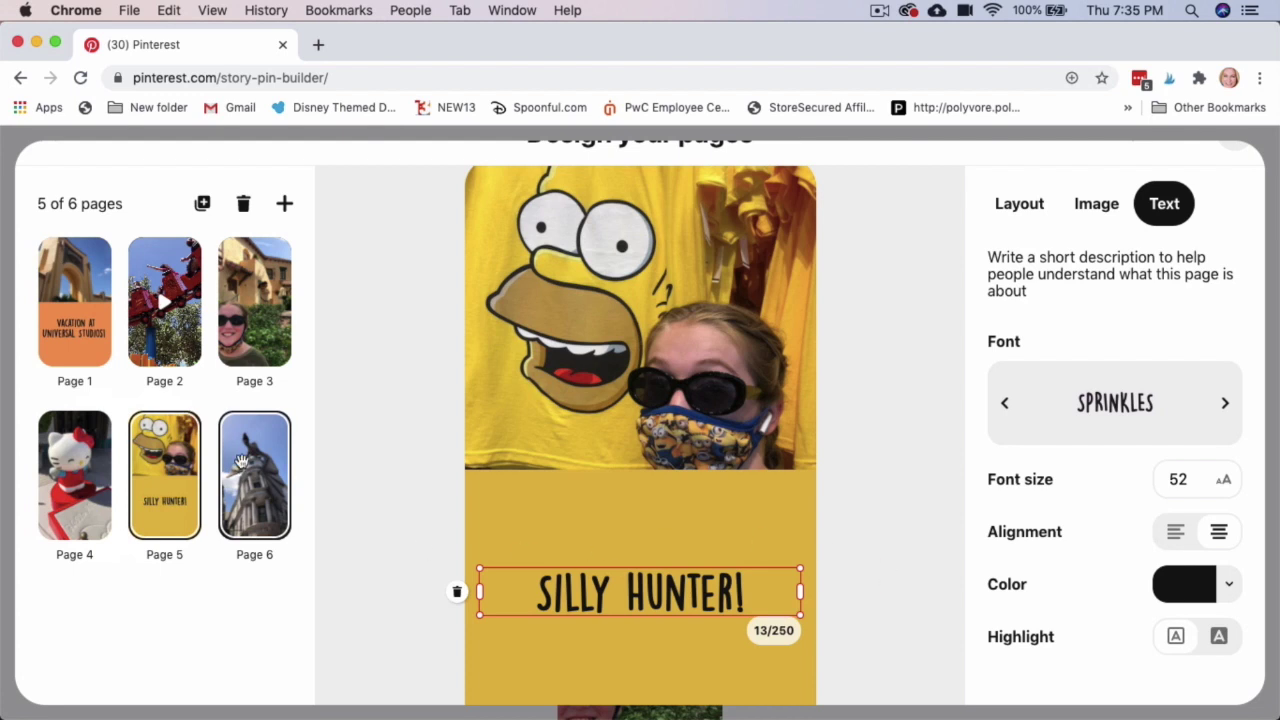
Duplicate page 3, the selfie in front of the yellow building, and delete the copy.
click(254, 320)
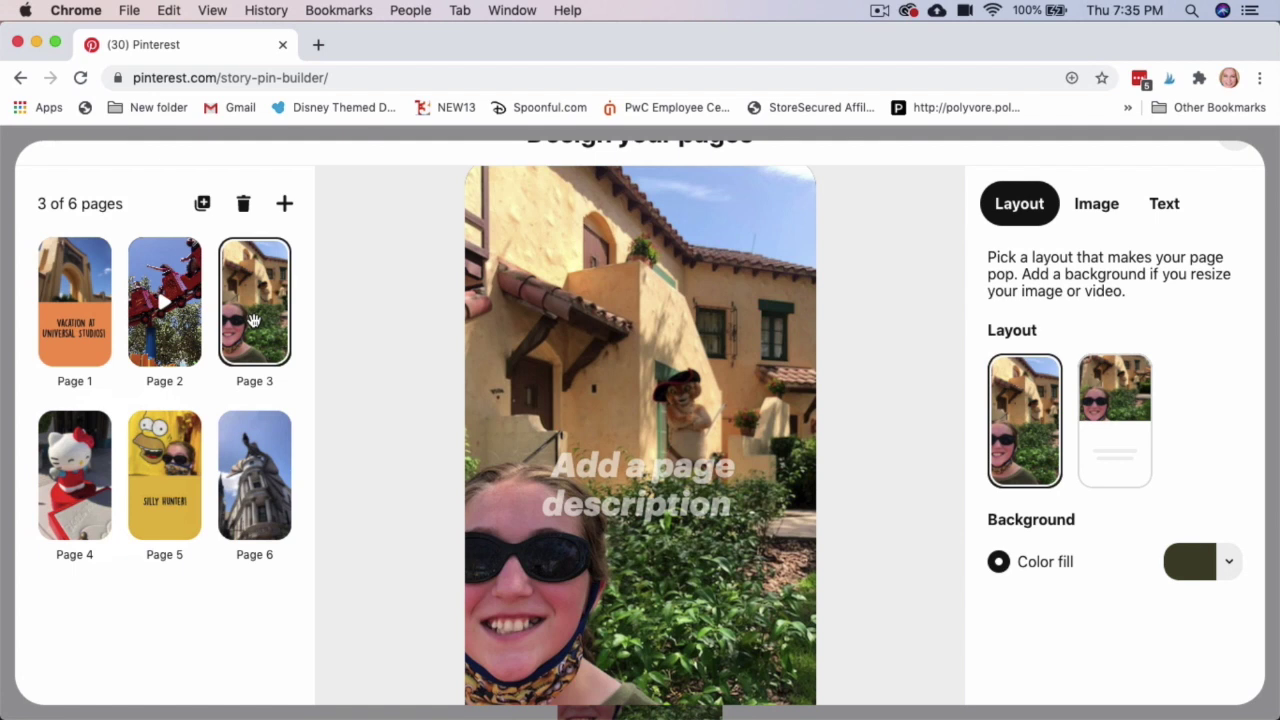
click(203, 205)
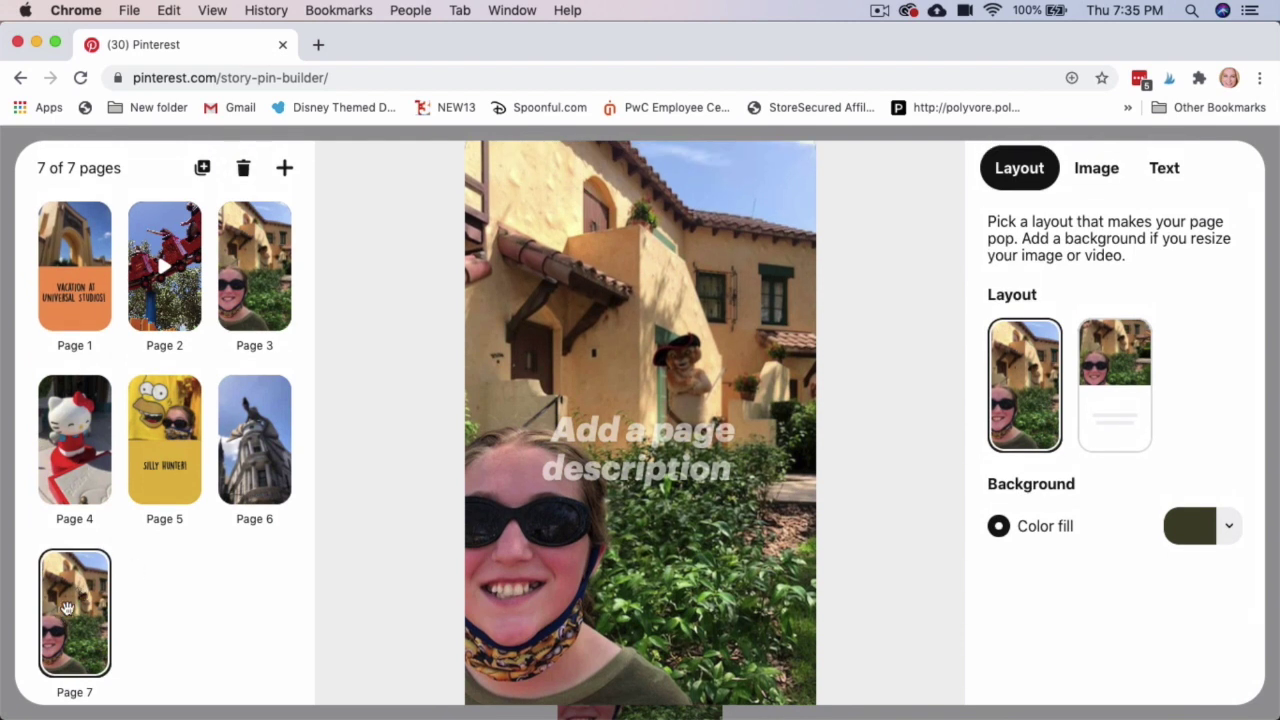
click(245, 167)
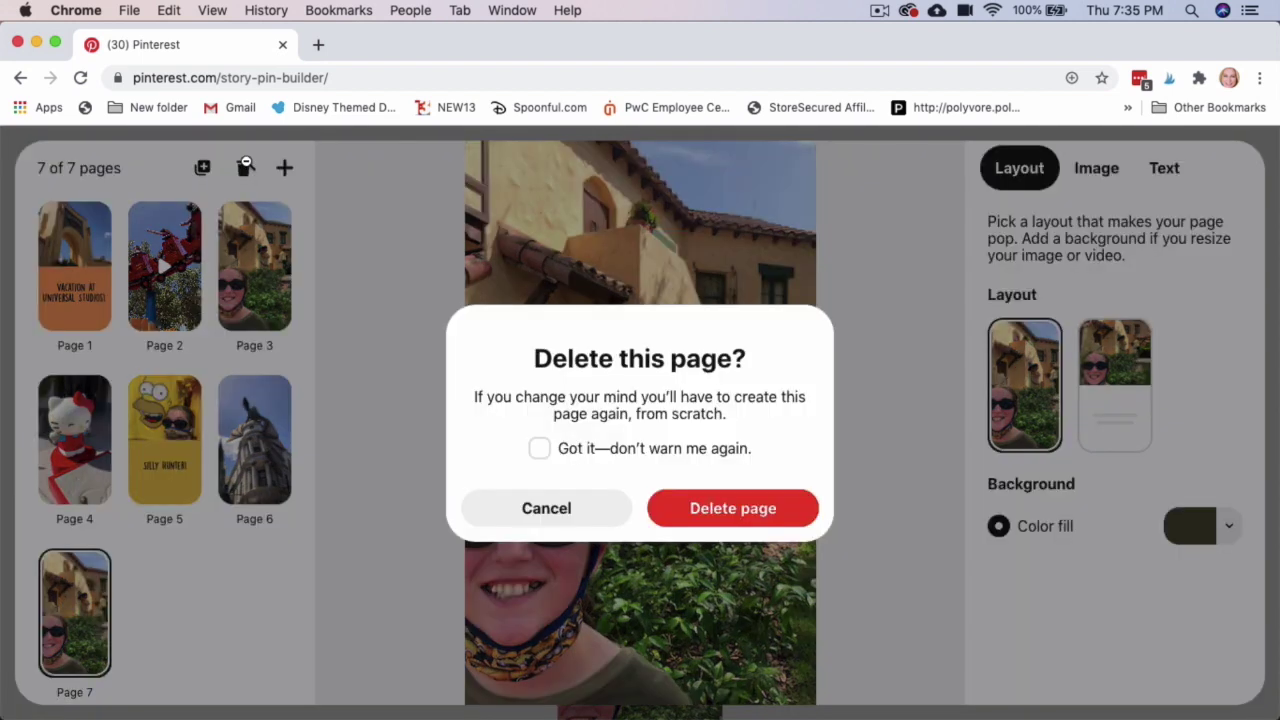
click(706, 508)
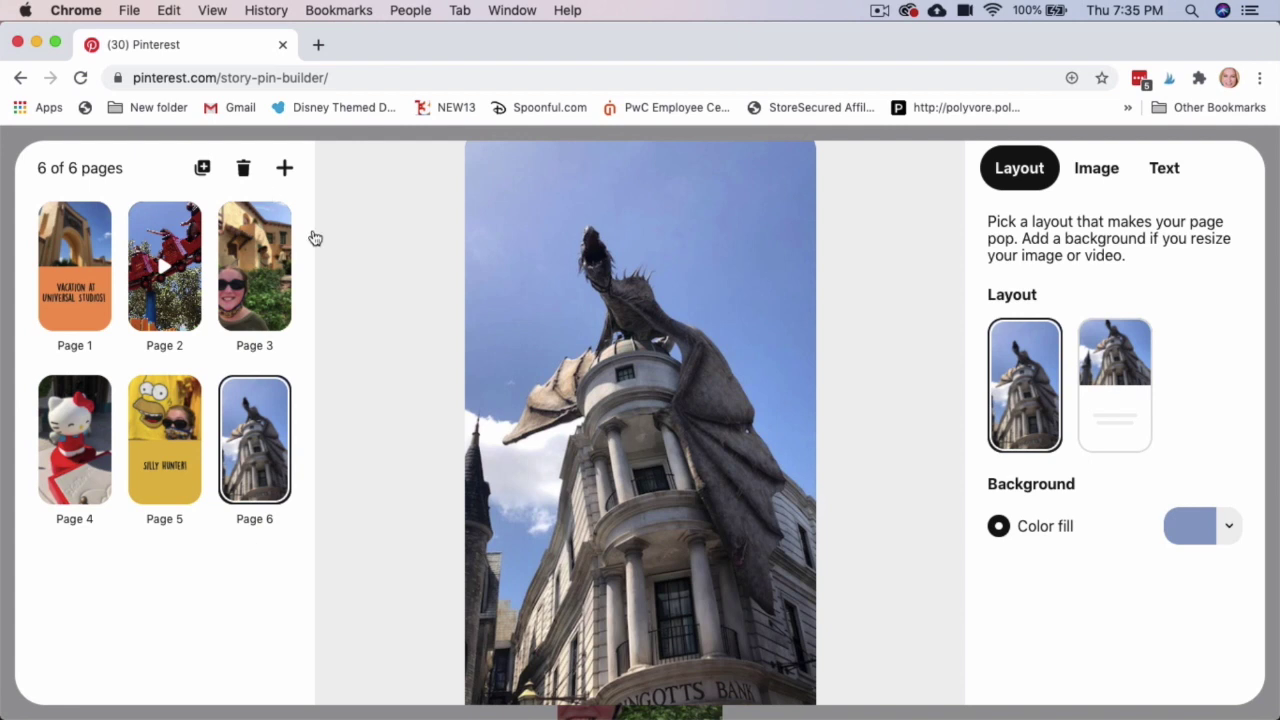
Add a new page from the diagon image on the Desktop, and delete that added page.
click(285, 170)
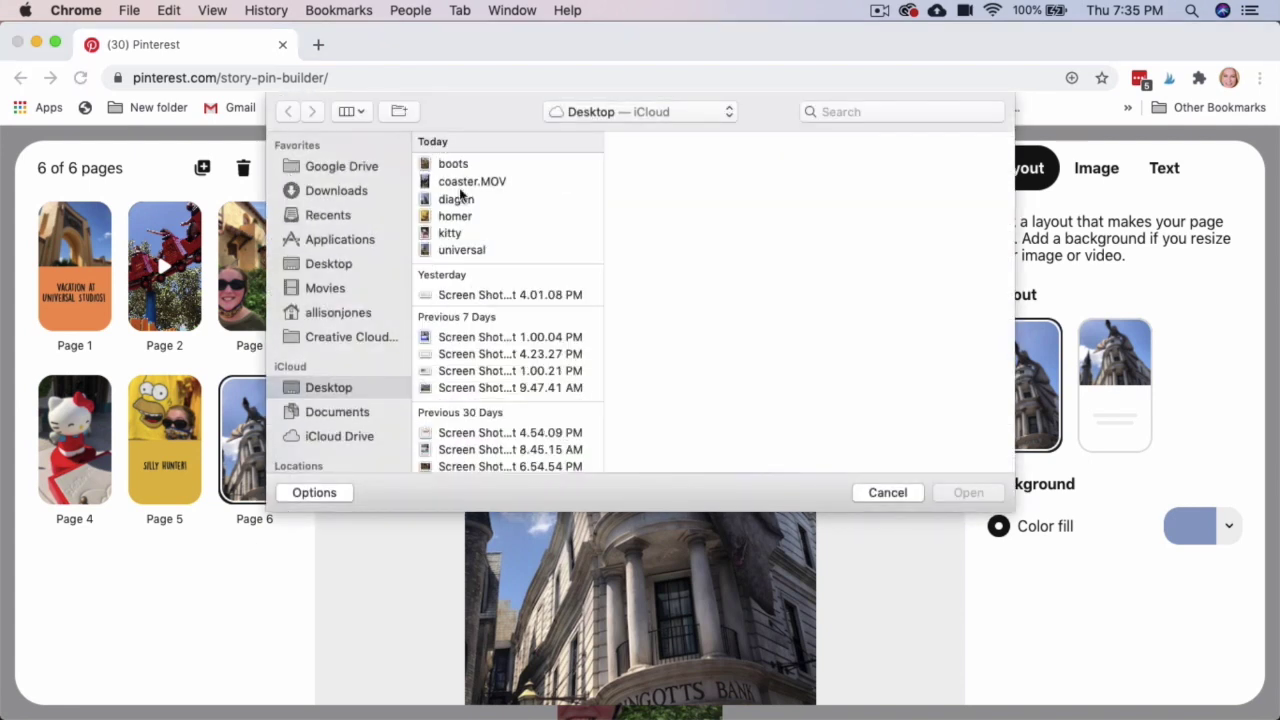
click(448, 201)
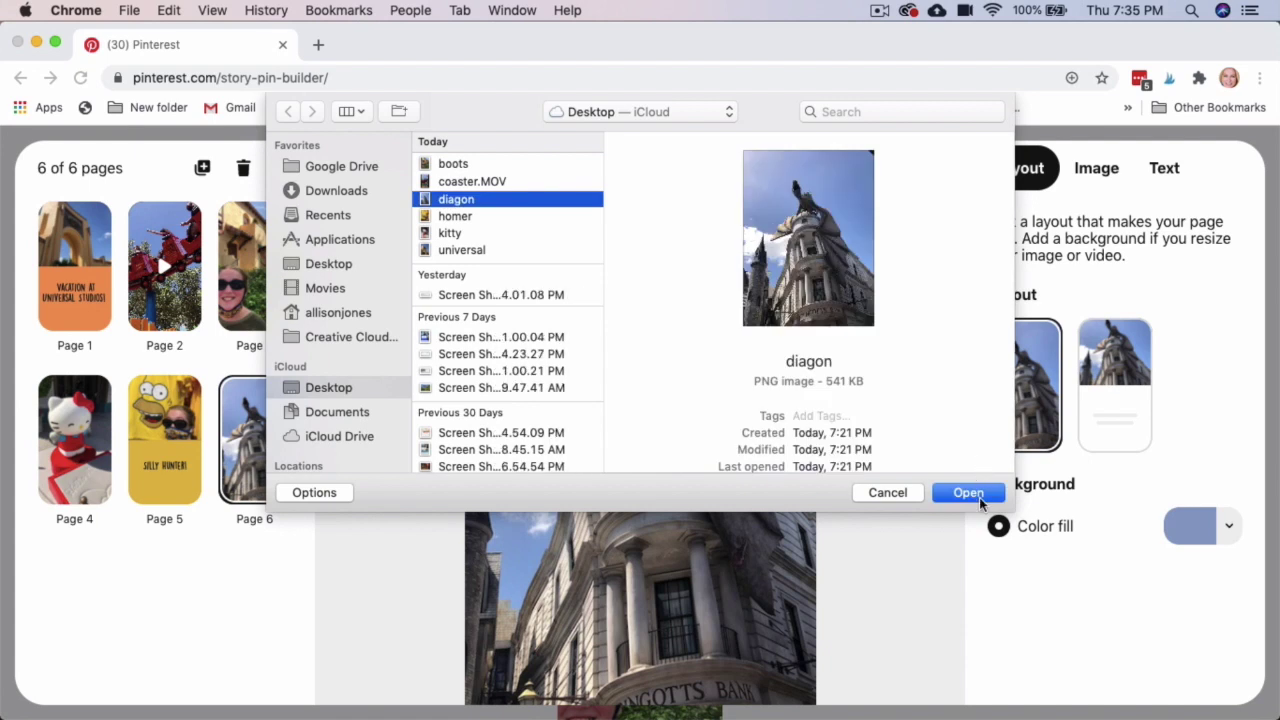
click(967, 493)
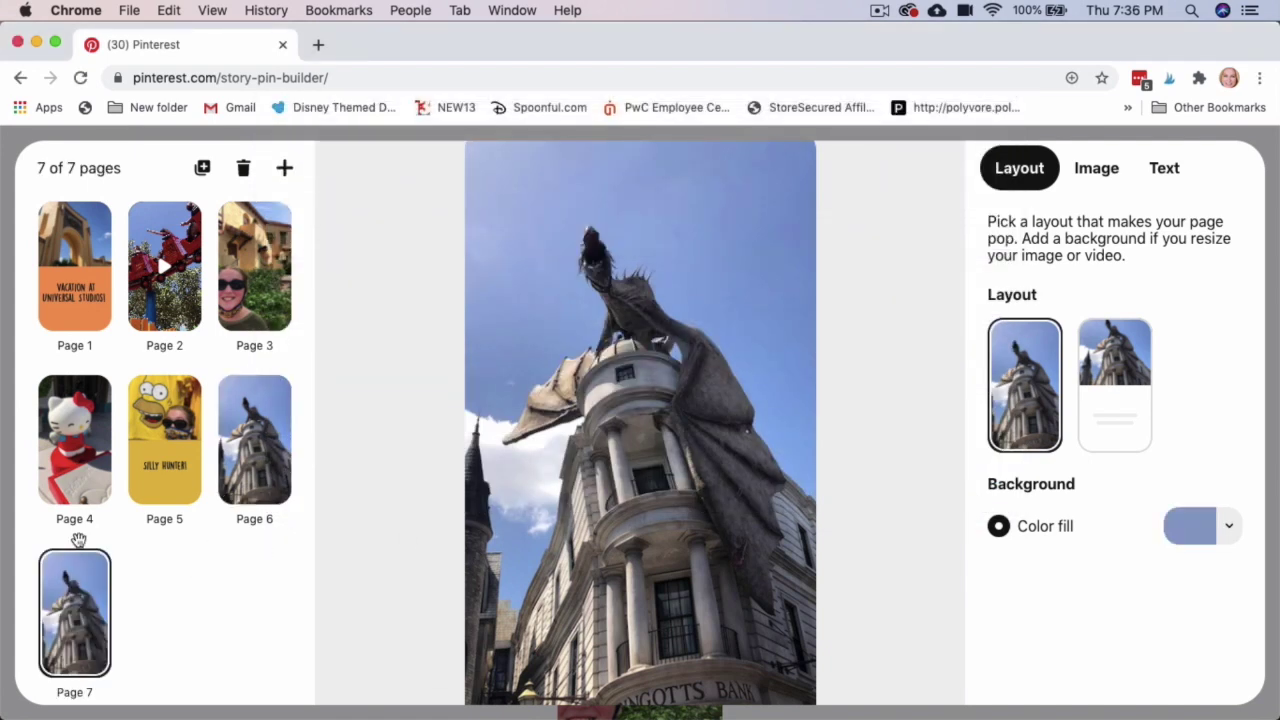
click(243, 168)
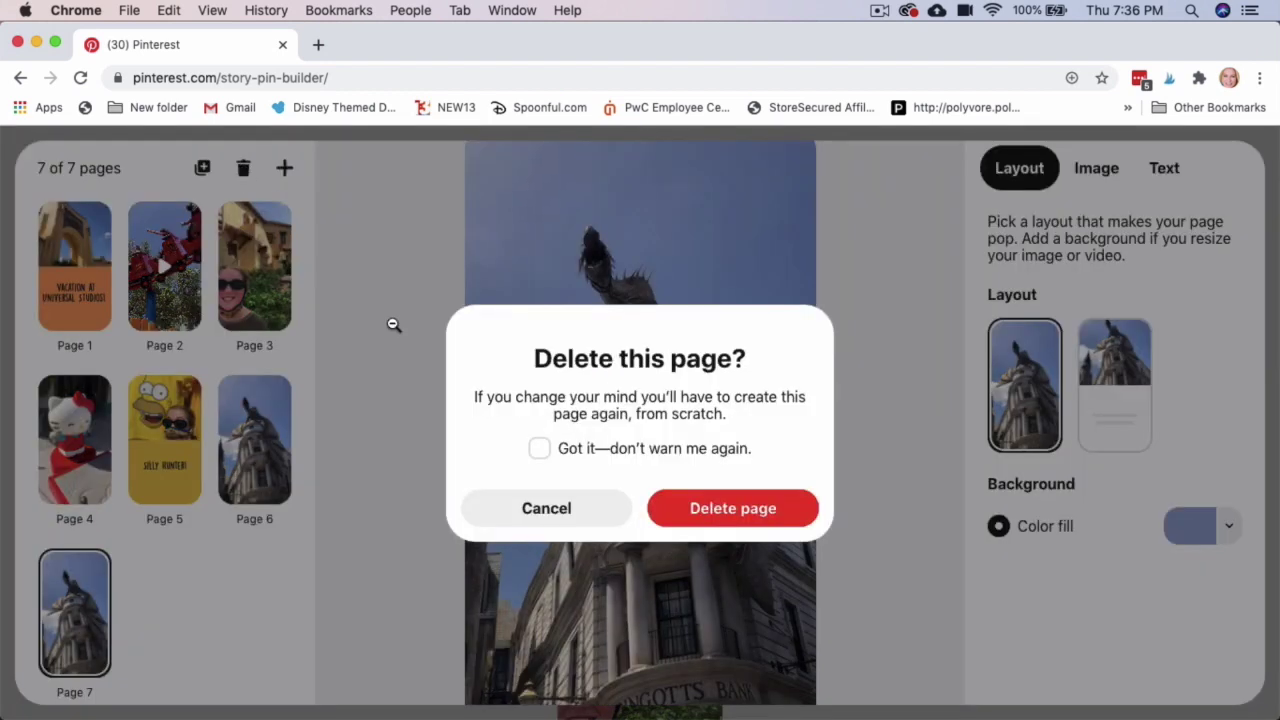
click(703, 515)
Continue from the Design stage to the Details stage of the Story Pin.
scroll(486, 512, up, 1)
scroll(486, 512, down, 3)
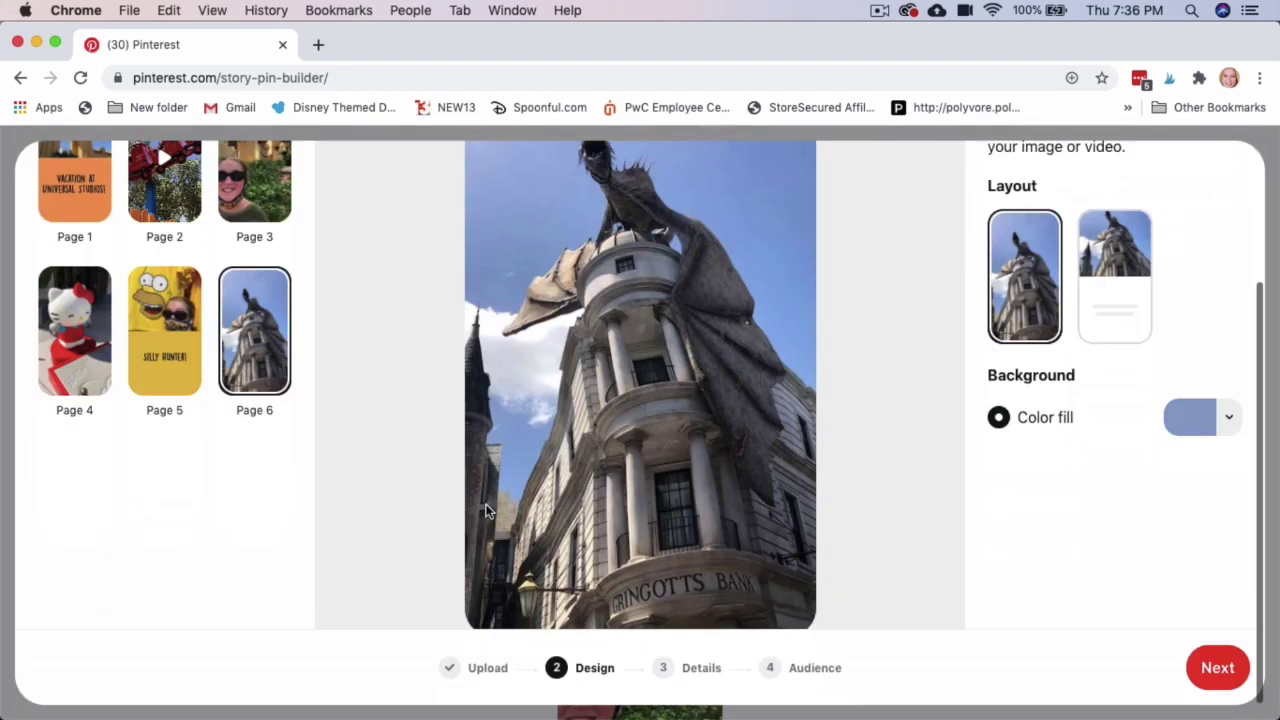
click(1218, 668)
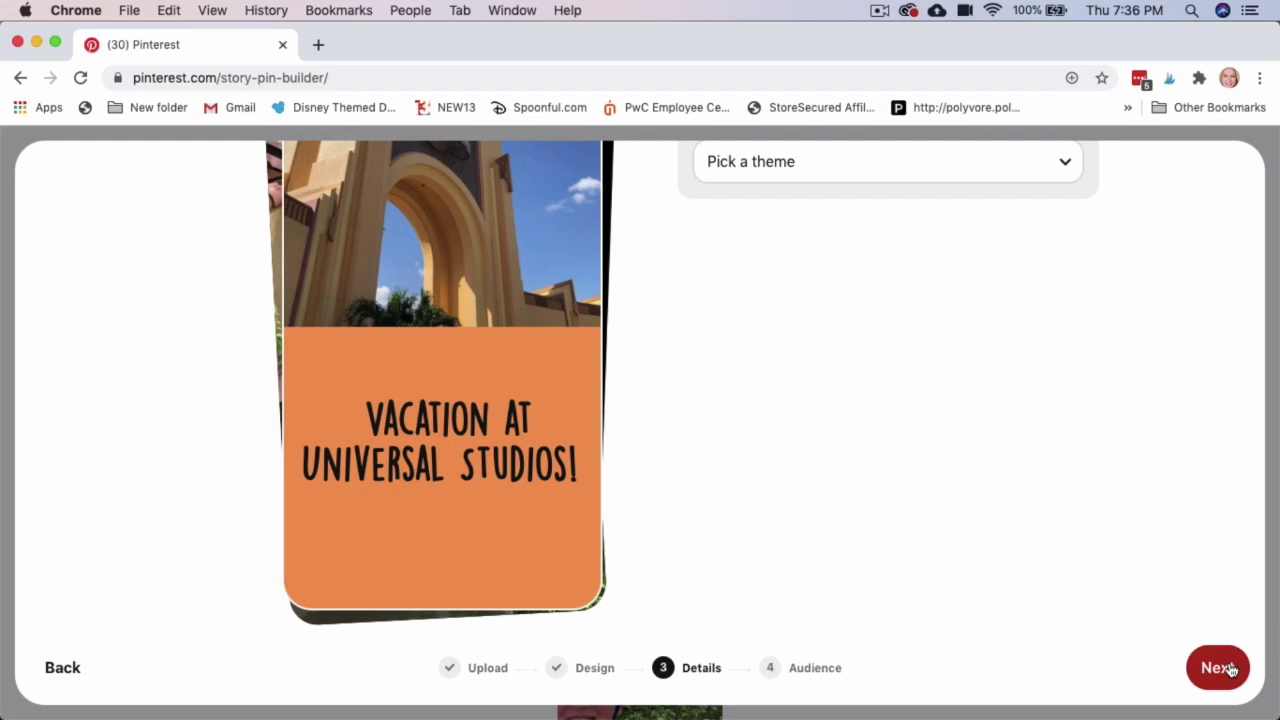
scroll(737, 511, up, 3)
scroll(737, 514, down, 1)
scroll(737, 514, up, 1)
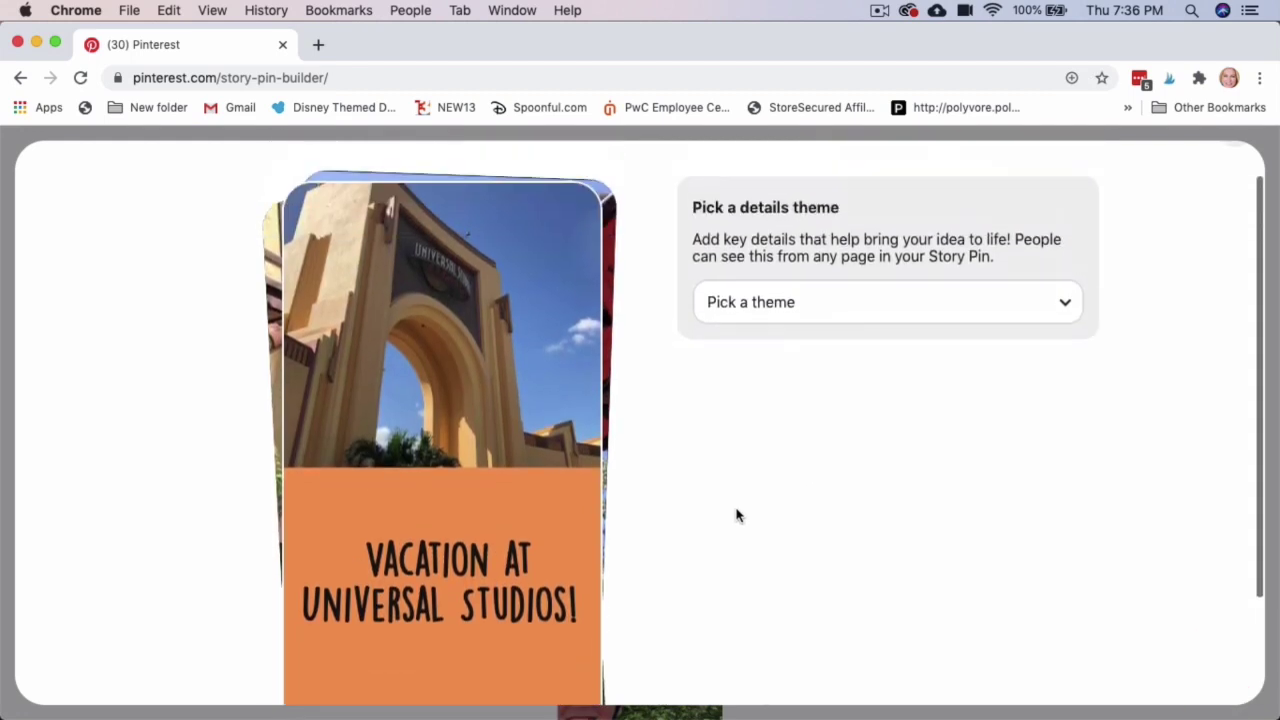
View the available details themes, and continue to the Audience stage without picking one.
click(862, 311)
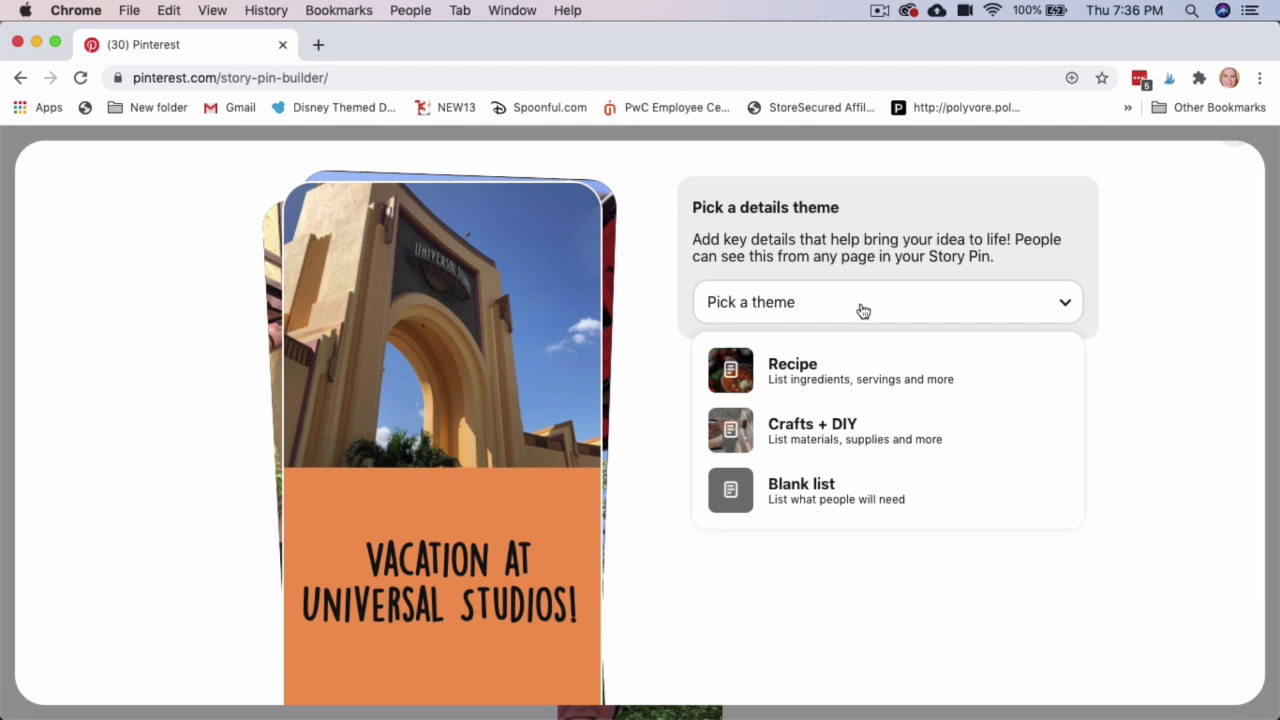
scroll(863, 648, down, 3)
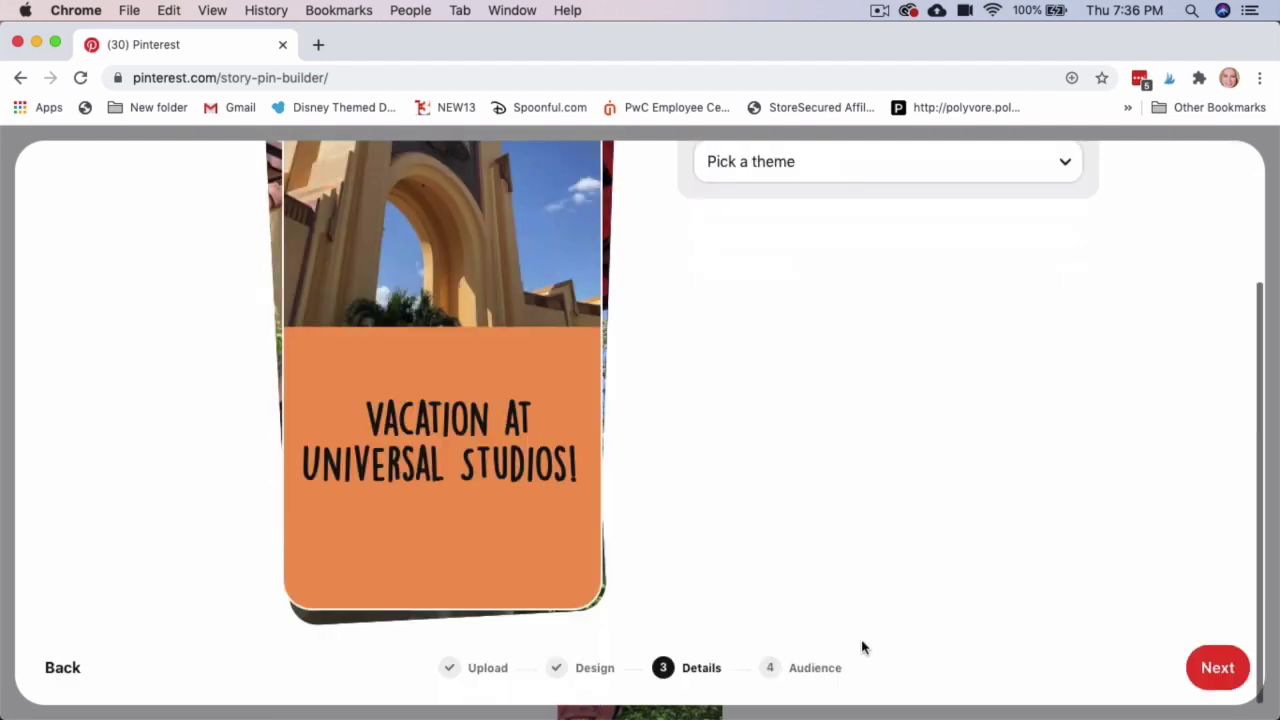
click(1213, 666)
scroll(988, 529, up, 2)
scroll(988, 527, up, 1)
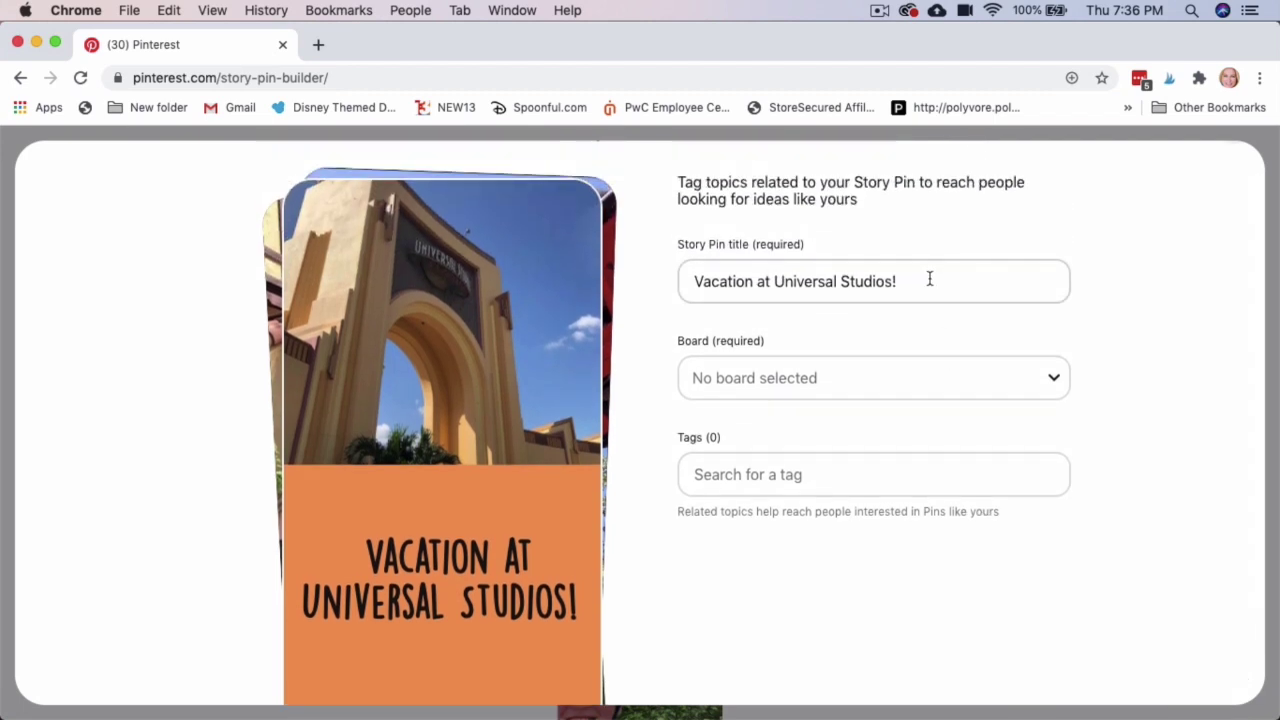
drag(929, 279, 703, 278)
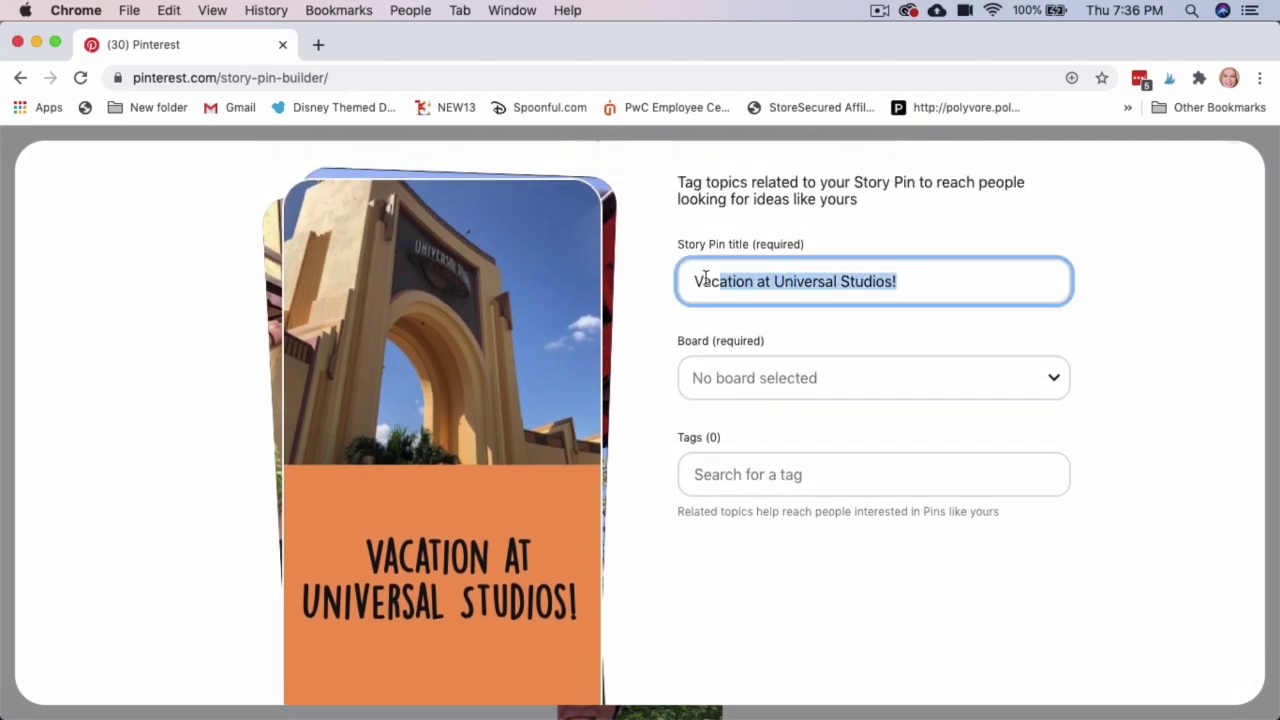
click(945, 280)
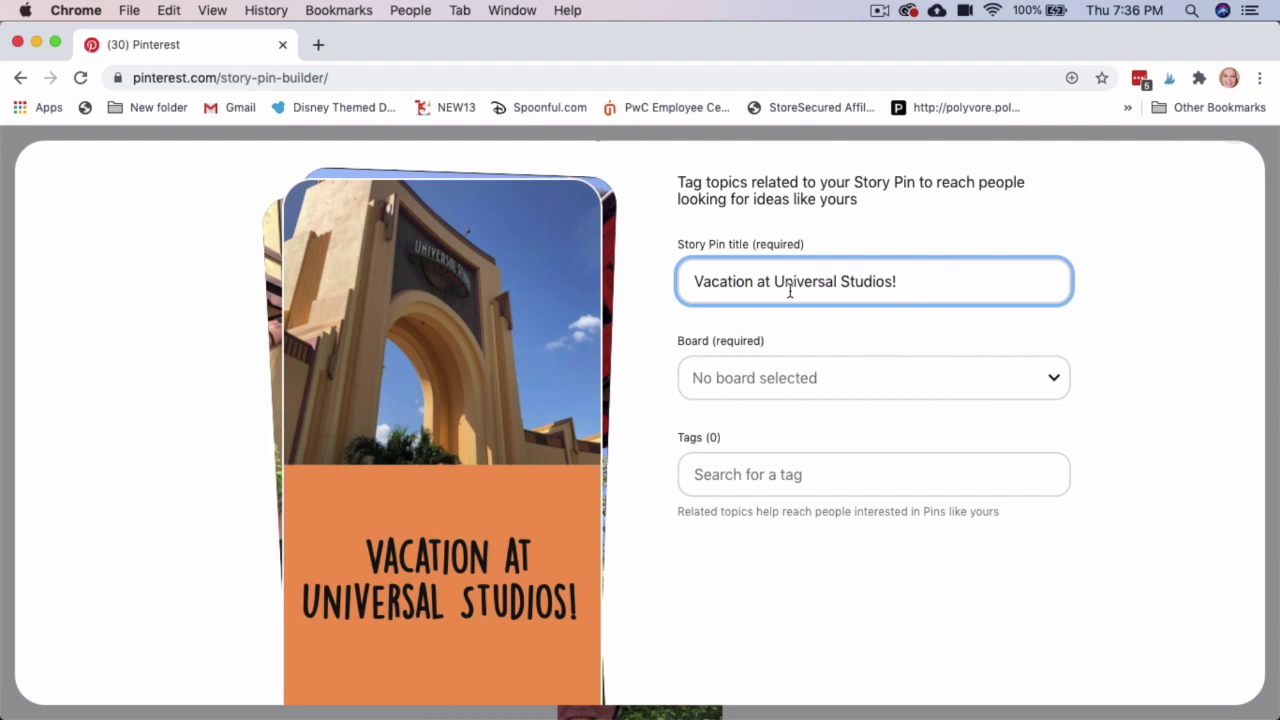
Search the boards for "univer" and assign the Story Pin to the Universal Orlando board.
click(877, 390)
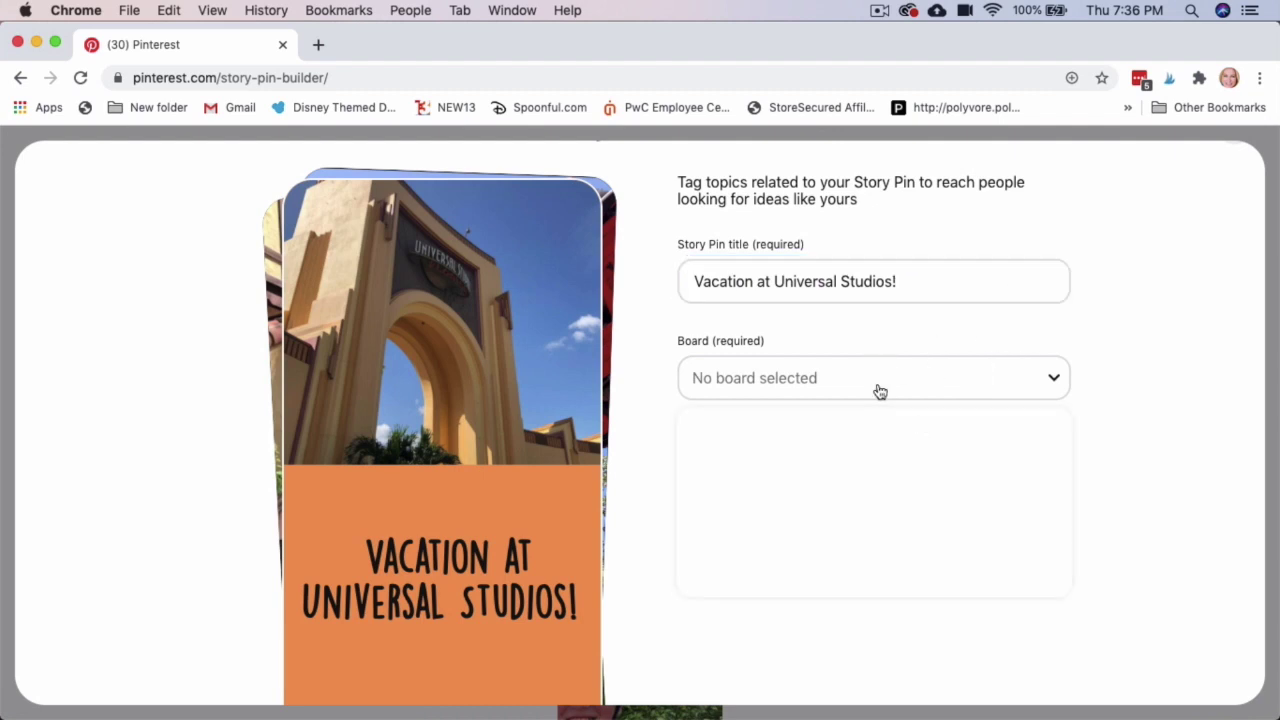
scroll(1086, 491, down, 3)
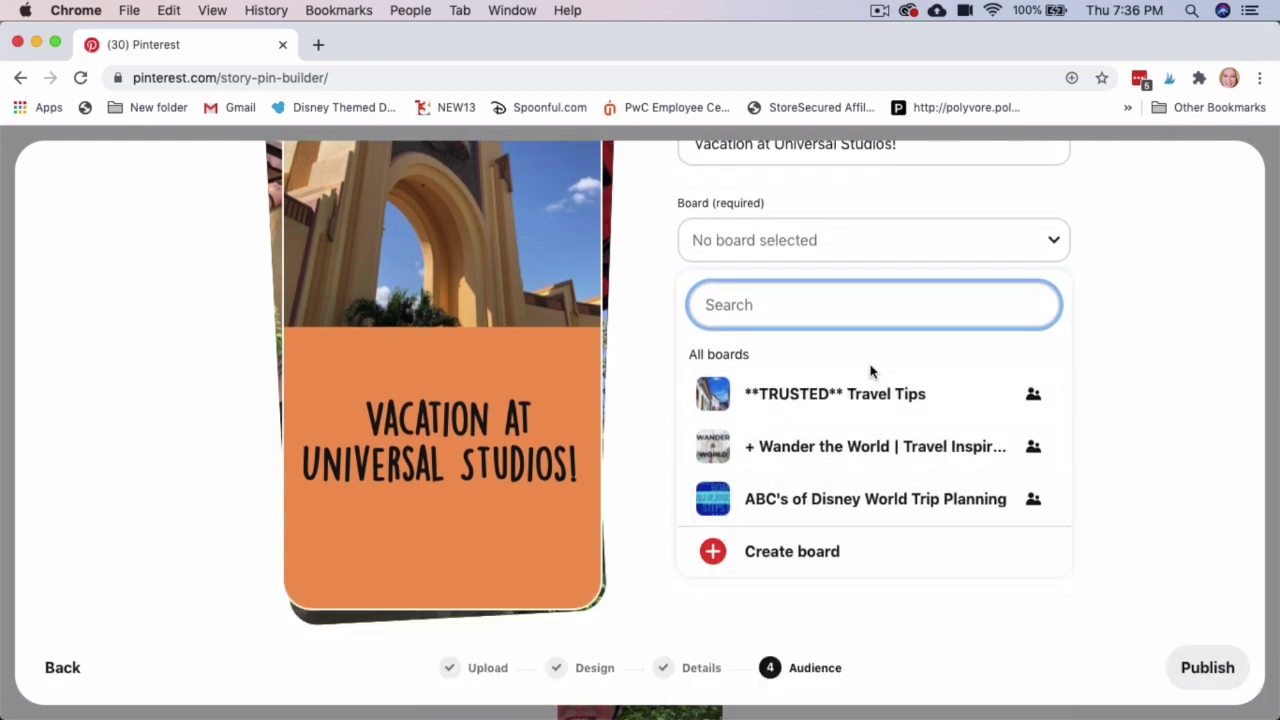
click(723, 302)
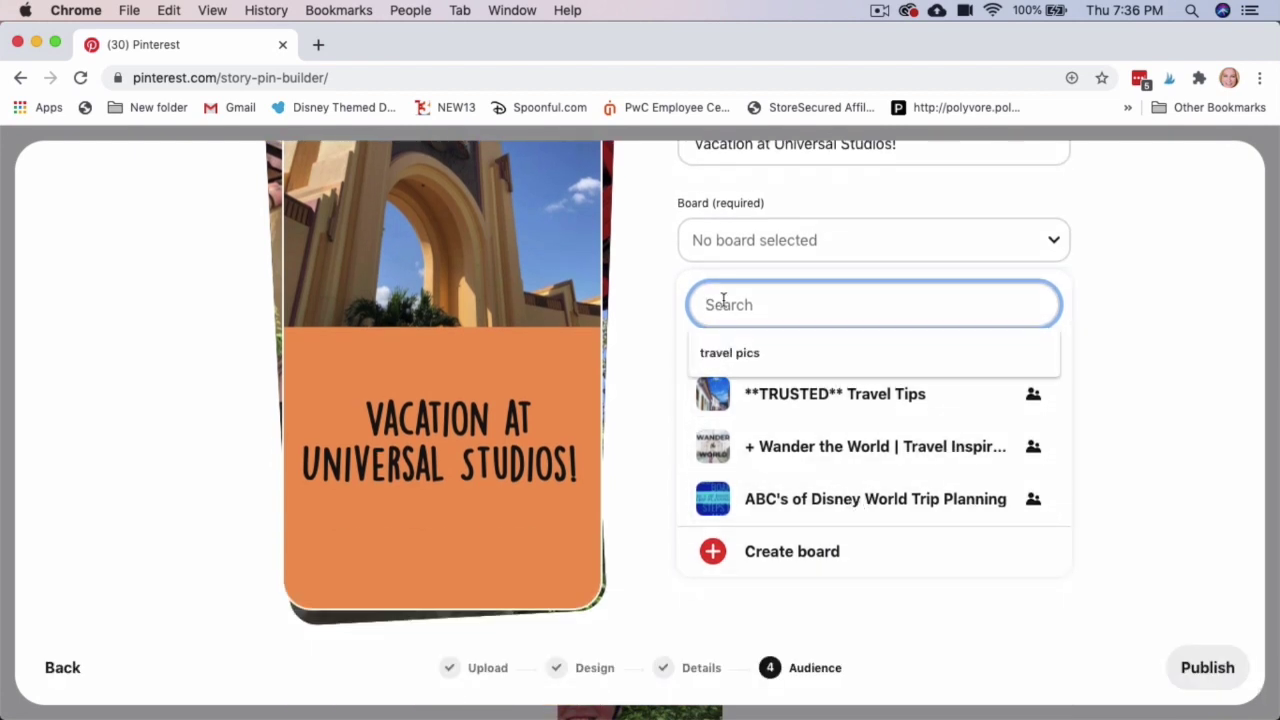
text(univ)
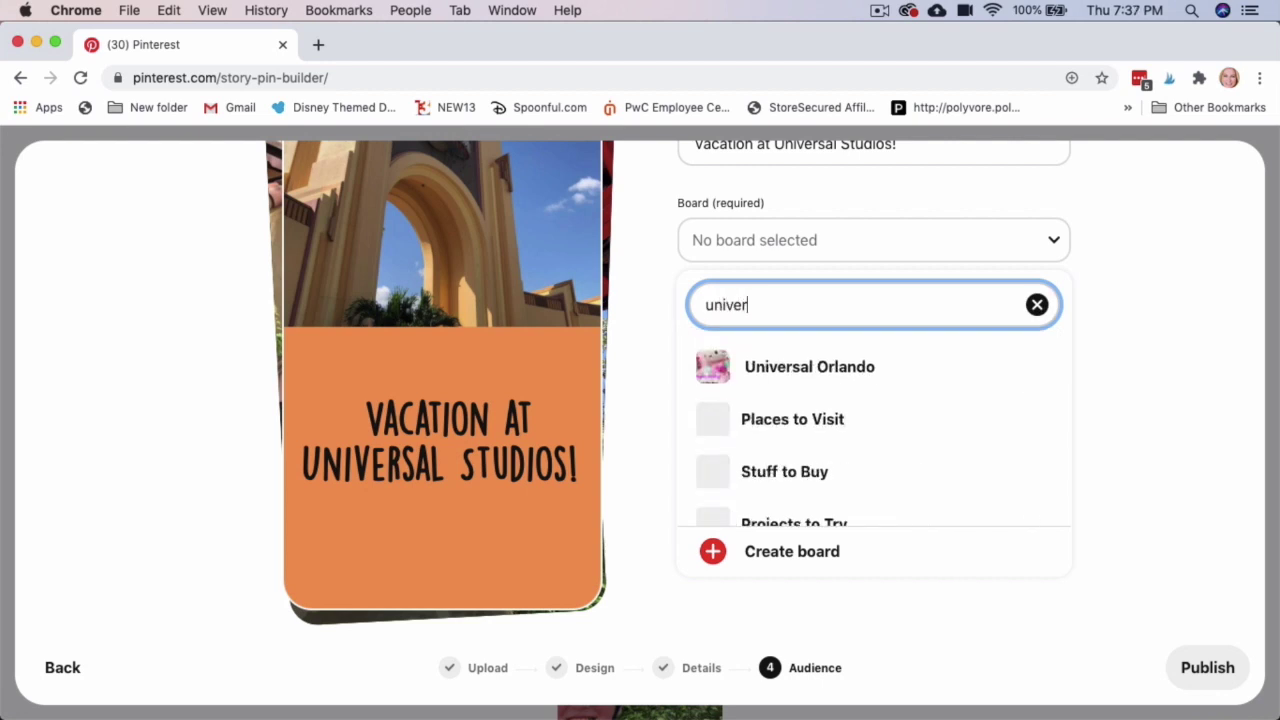
text(er)
click(766, 366)
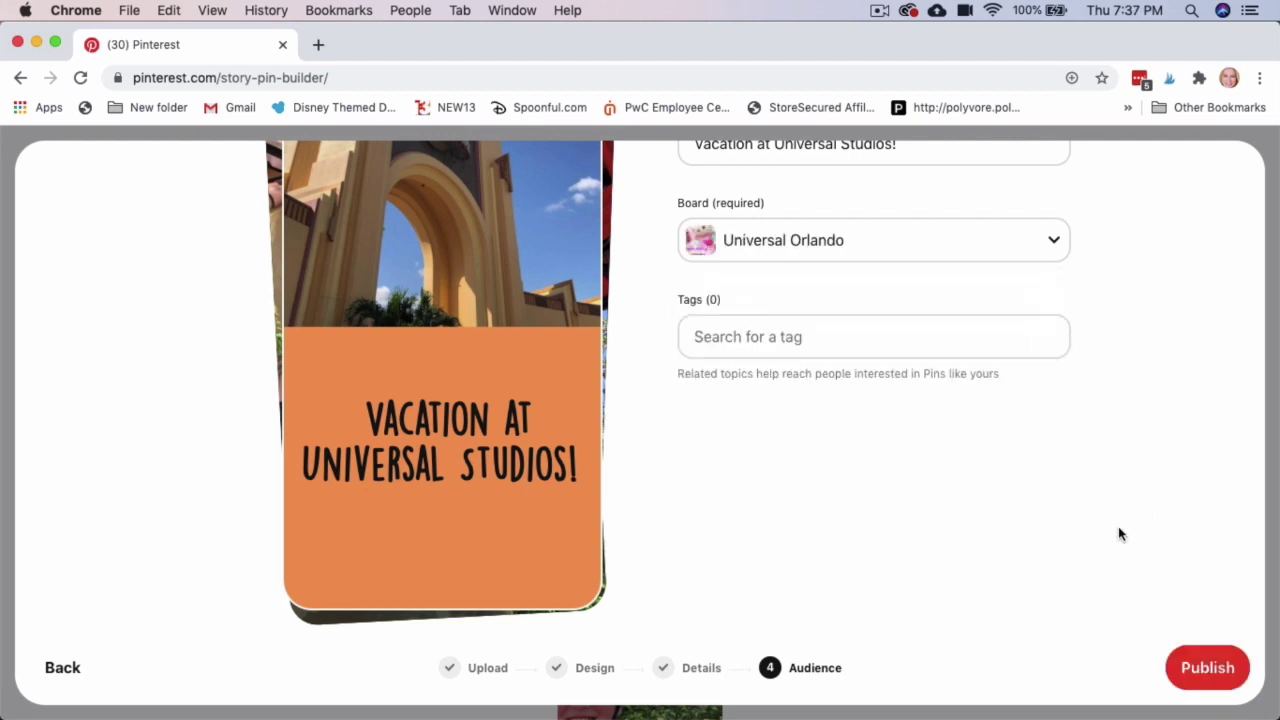
Add the tags Orlando and Florida to the Story Pin, and publish it.
click(761, 458)
text(orlando)
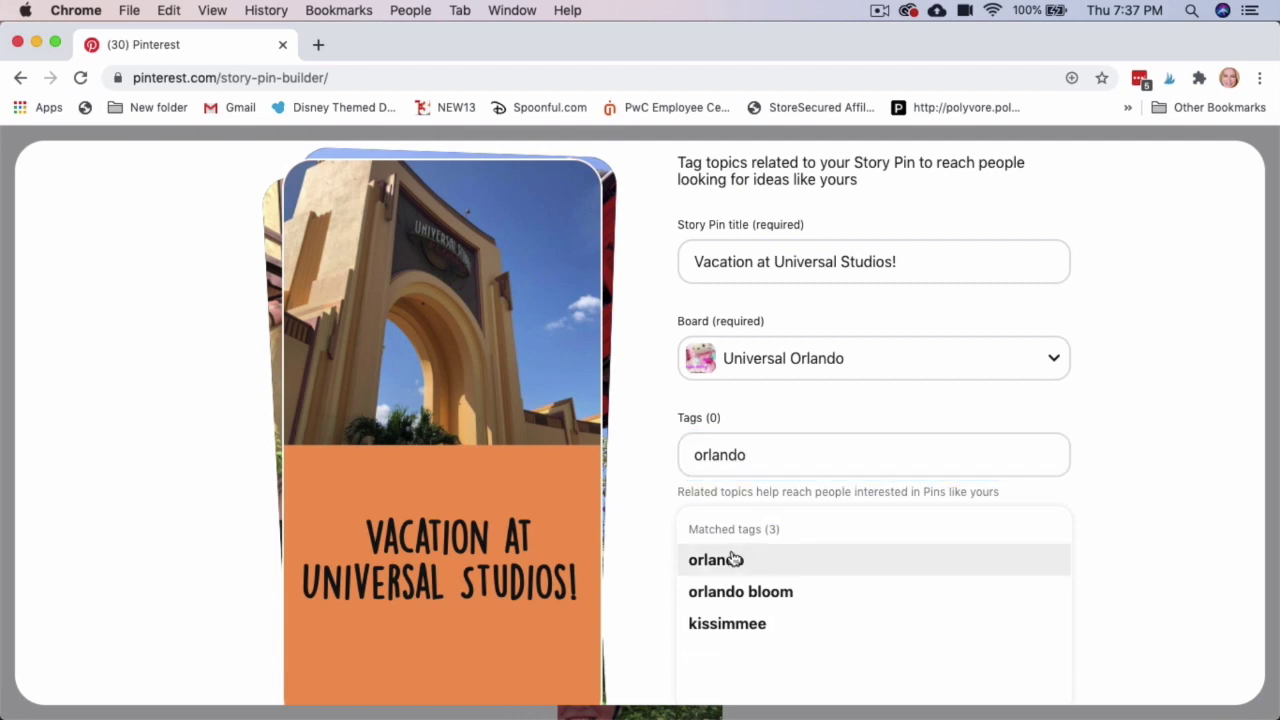
click(735, 560)
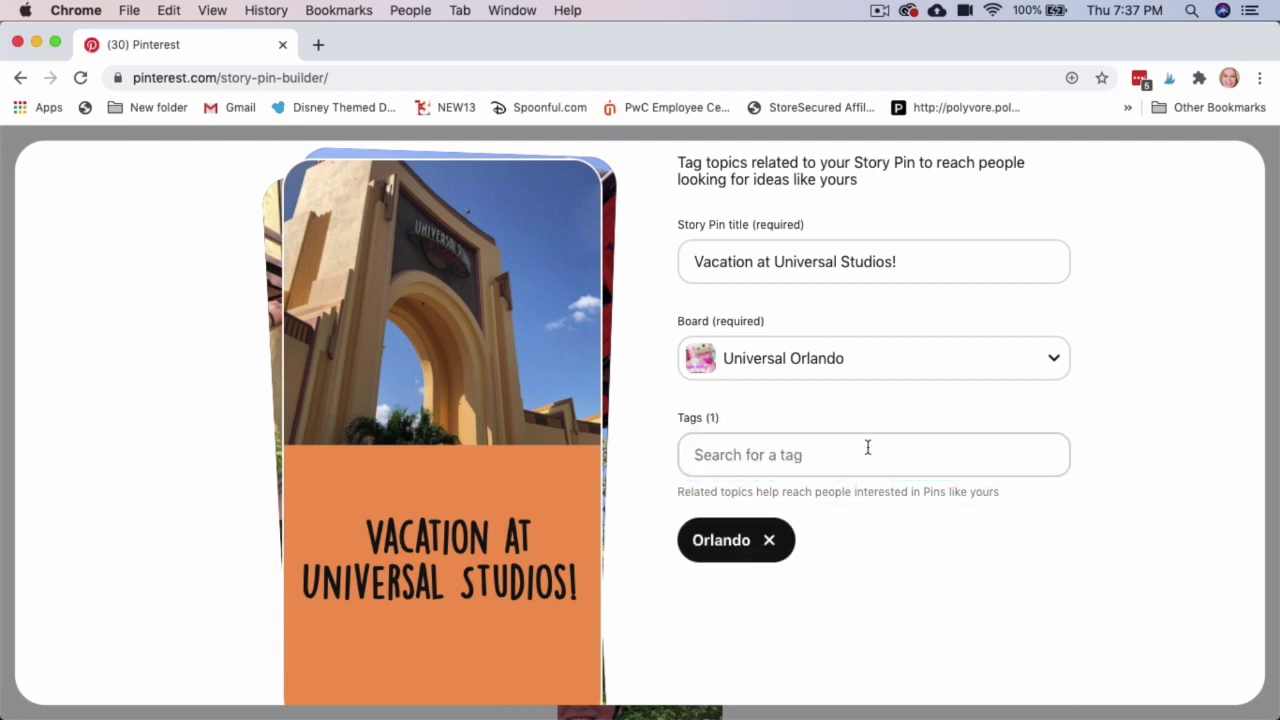
click(855, 447)
text(florida)
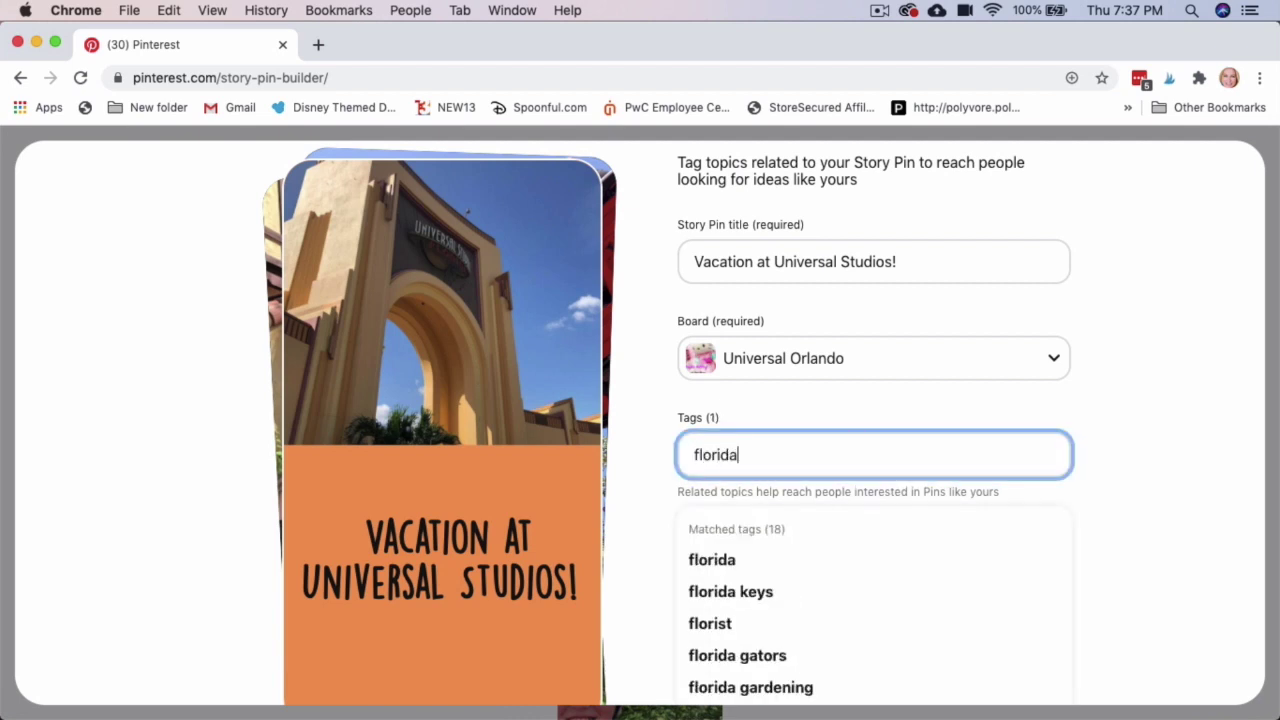
click(715, 563)
scroll(1123, 583, down, 2)
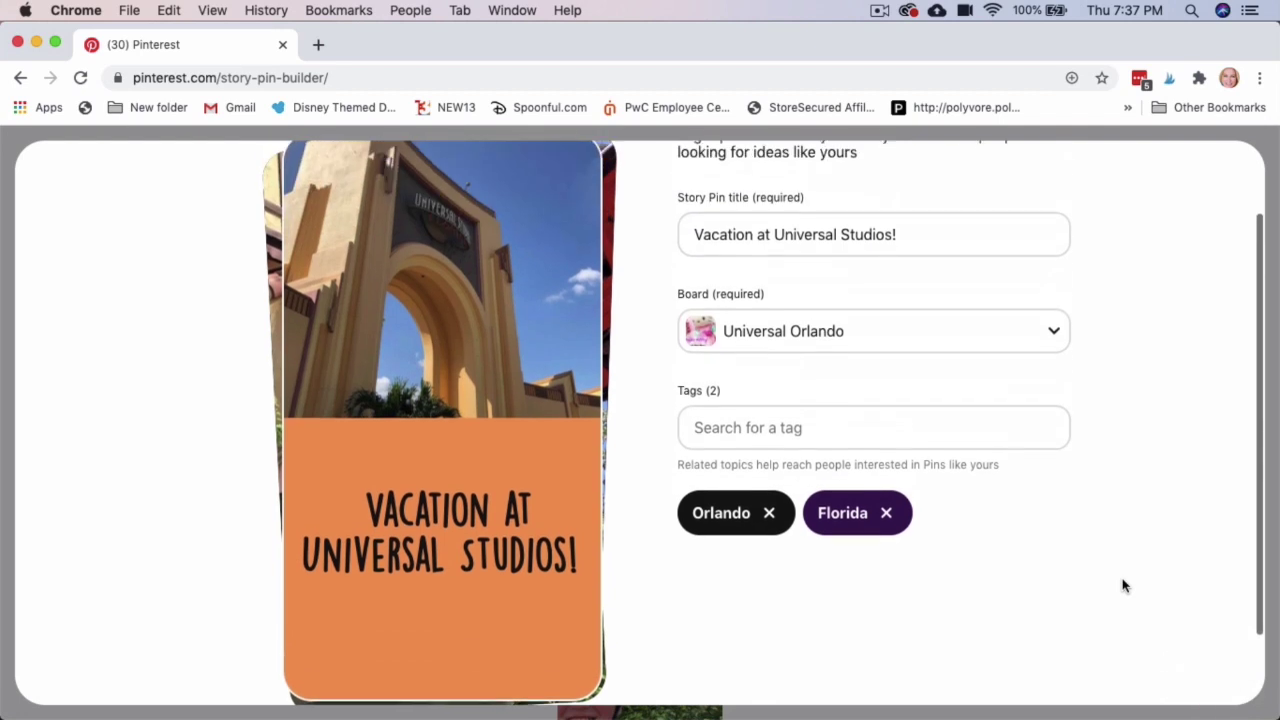
click(1222, 672)
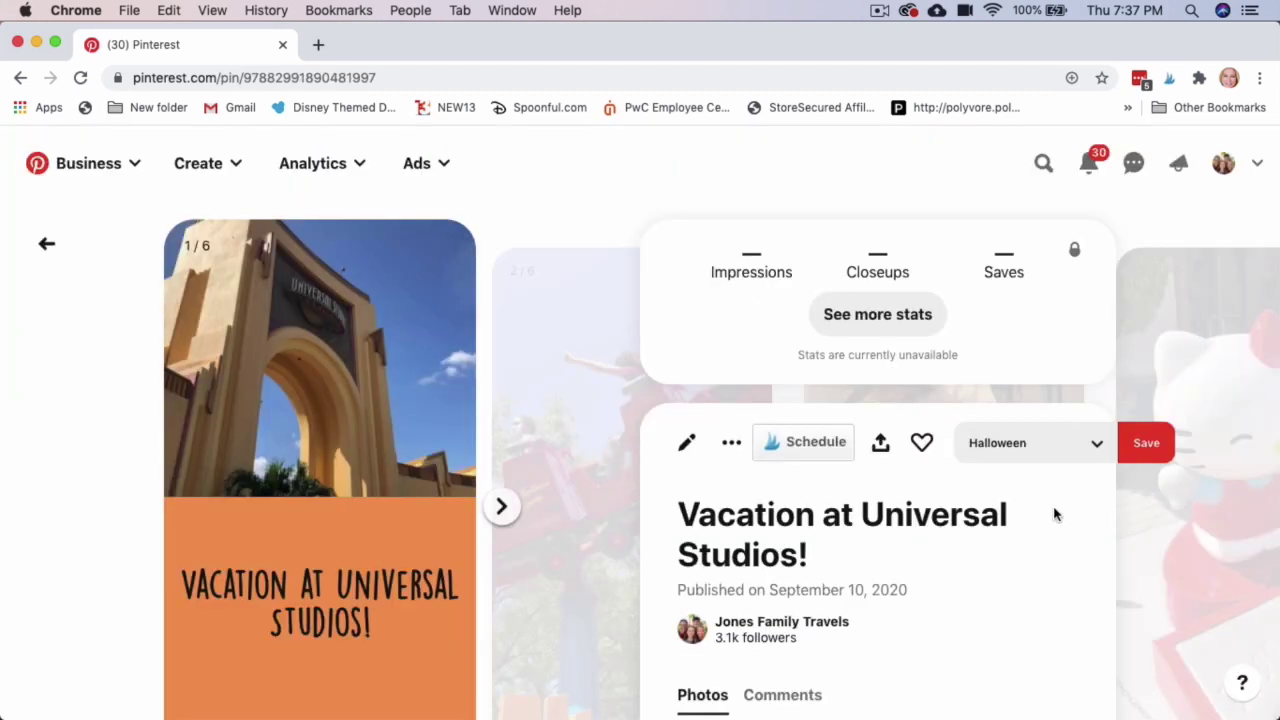
Look over the published pin's page and open the Universal Orlando board it is saved to.
scroll(1054, 514, down, 5)
scroll(1054, 514, up, 5)
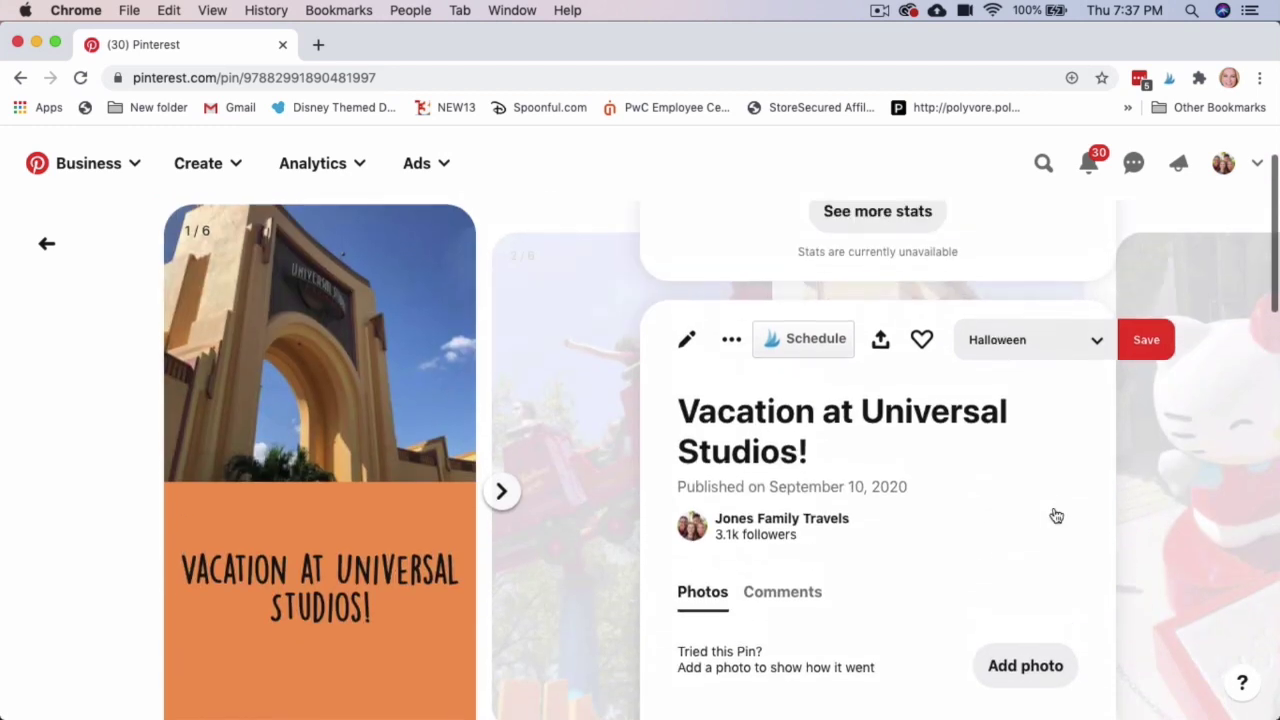
scroll(950, 550, down, 3)
click(828, 614)
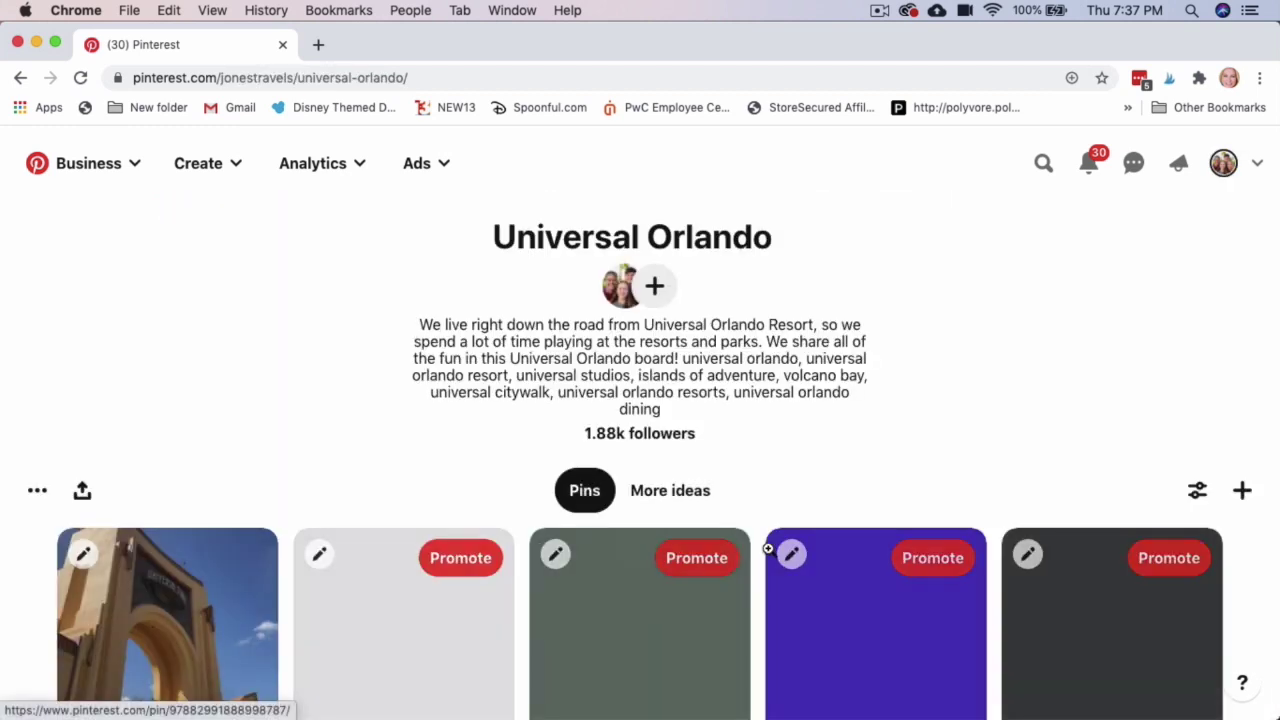
scroll(766, 543, down, 5)
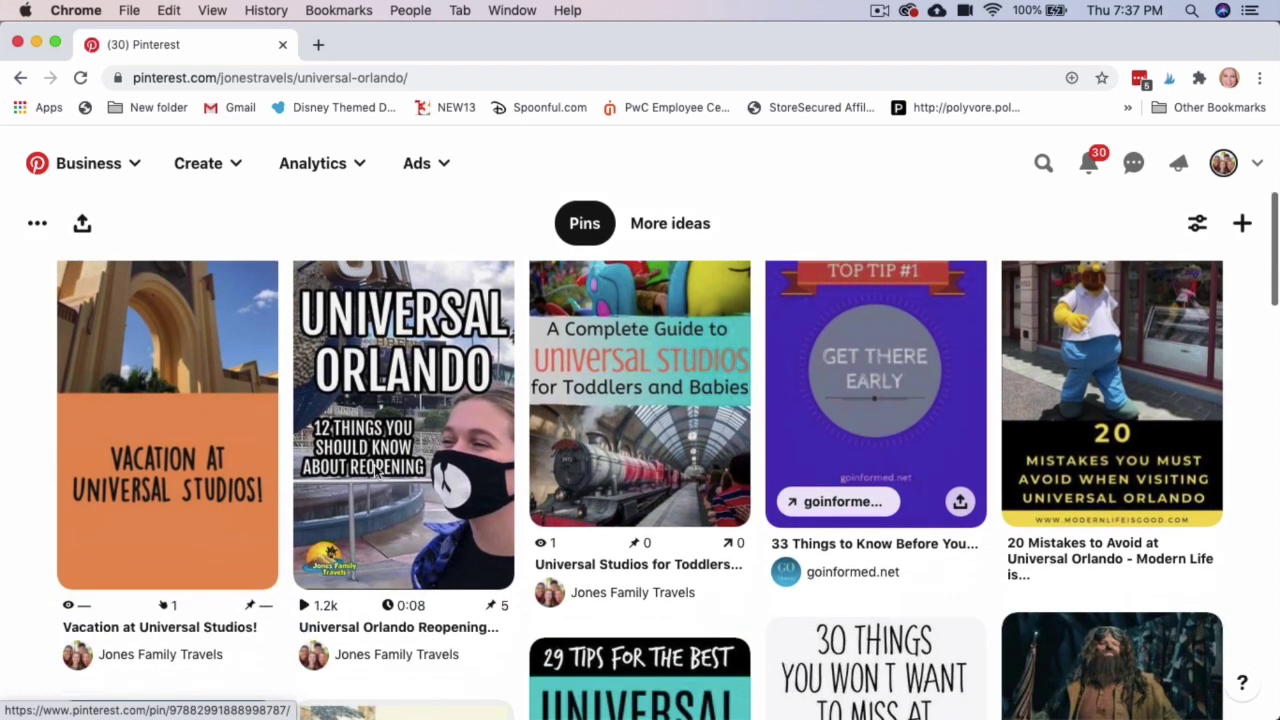
Open the "Vacation at Universal Studios!" pin from the board and browse forward through its story pages.
click(165, 440)
scroll(675, 568, down, 3)
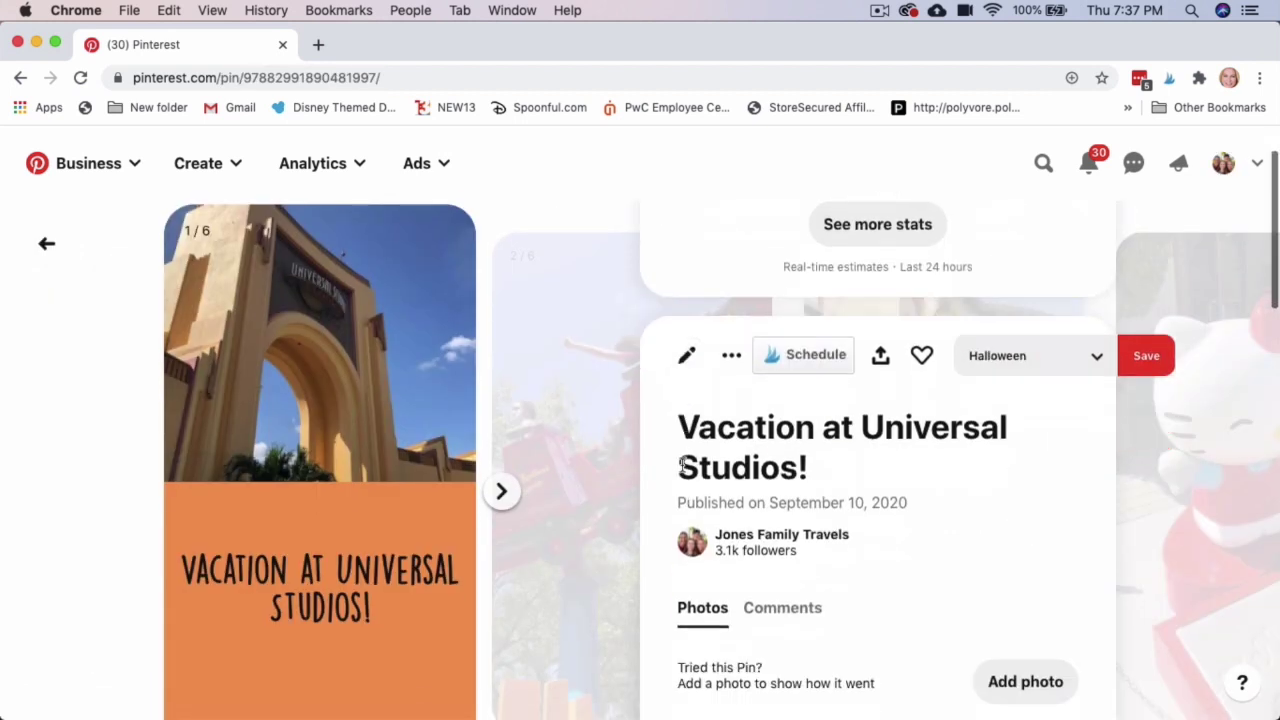
scroll(503, 494, down, 2)
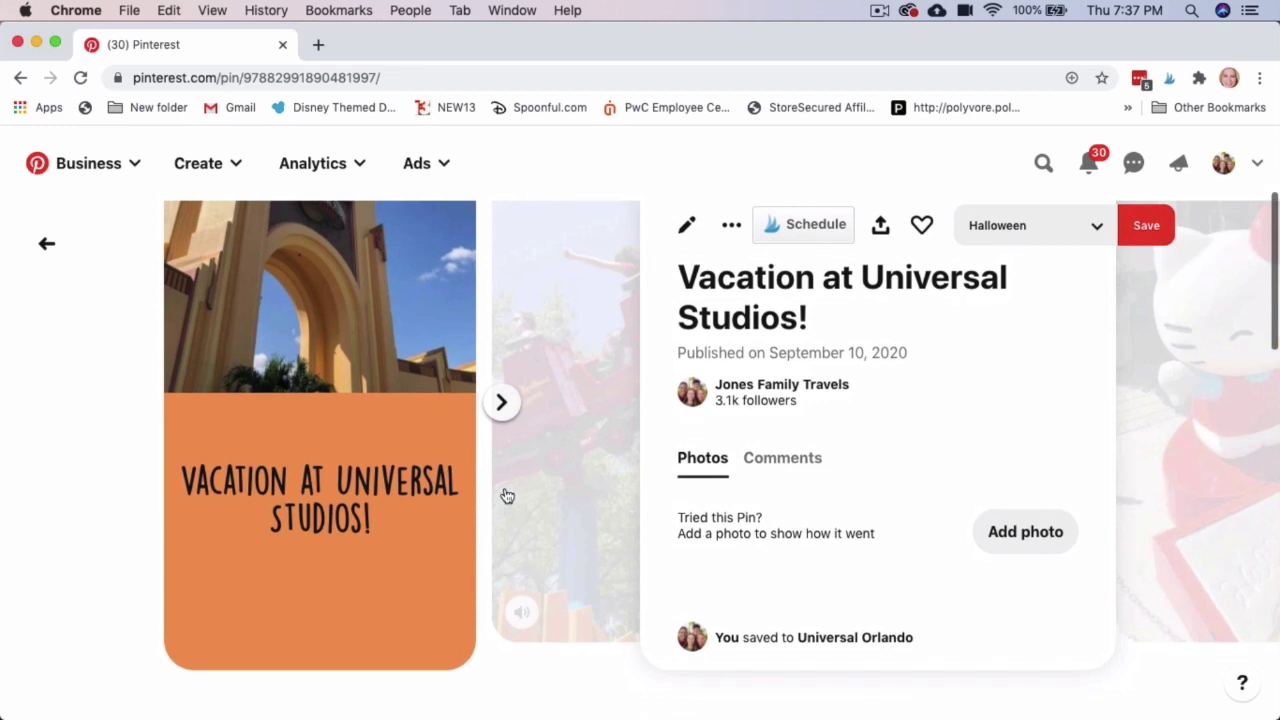
click(502, 467)
click(504, 470)
click(503, 468)
click(503, 468)
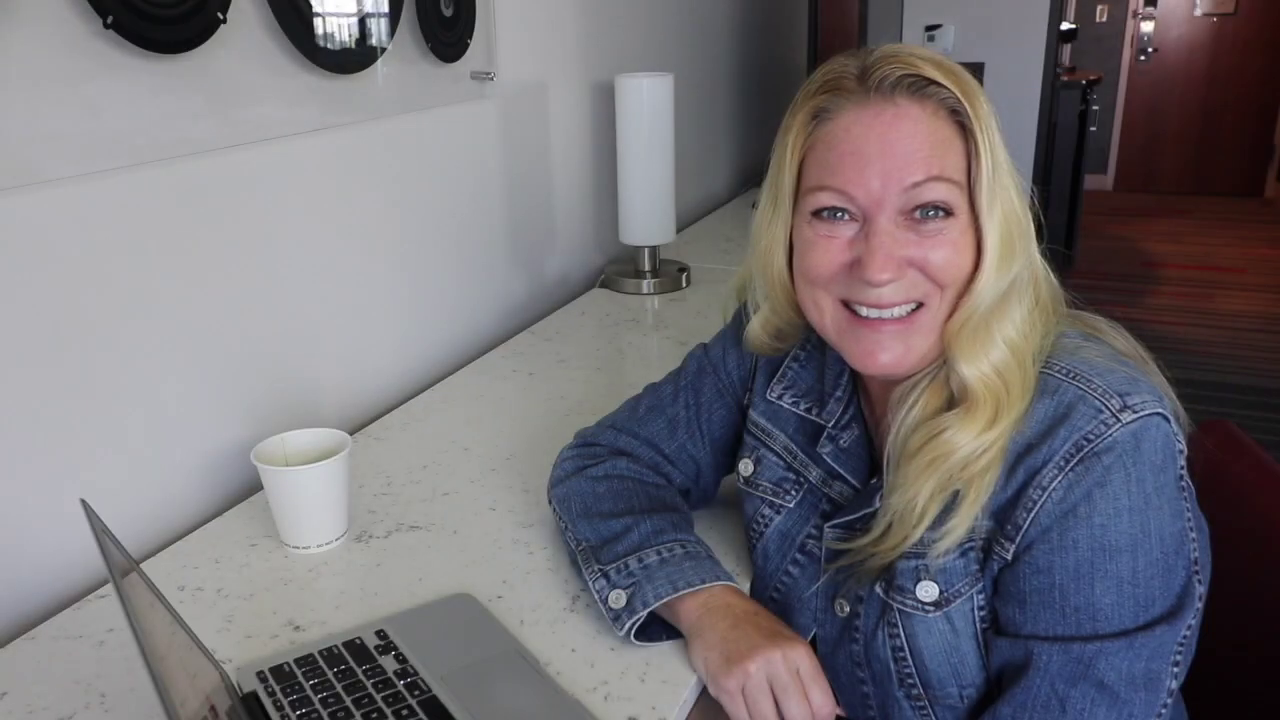